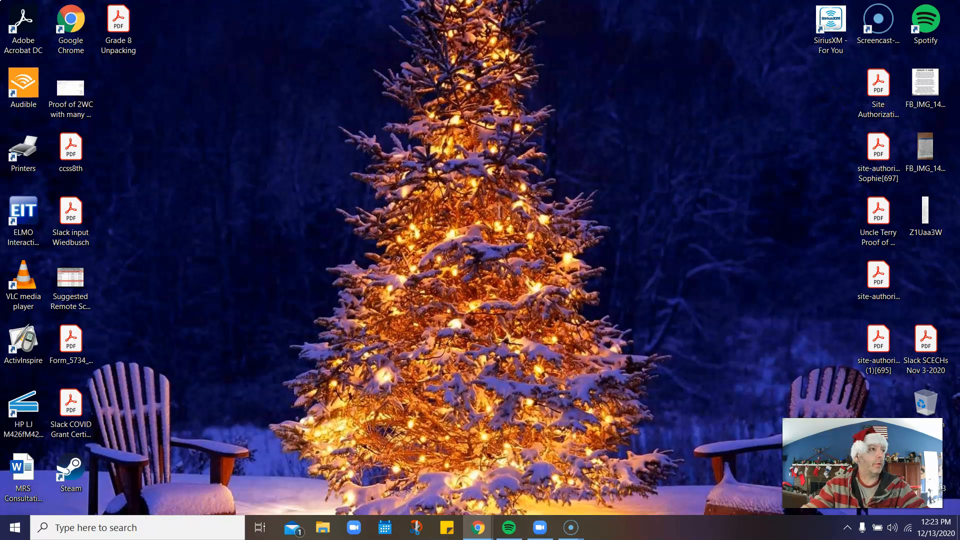
Step: Open Google Classroom in a Chrome window and go to the 1st Hour Technology/Coding I Q2 class
left_click_drag(0, 250, 616, 1)
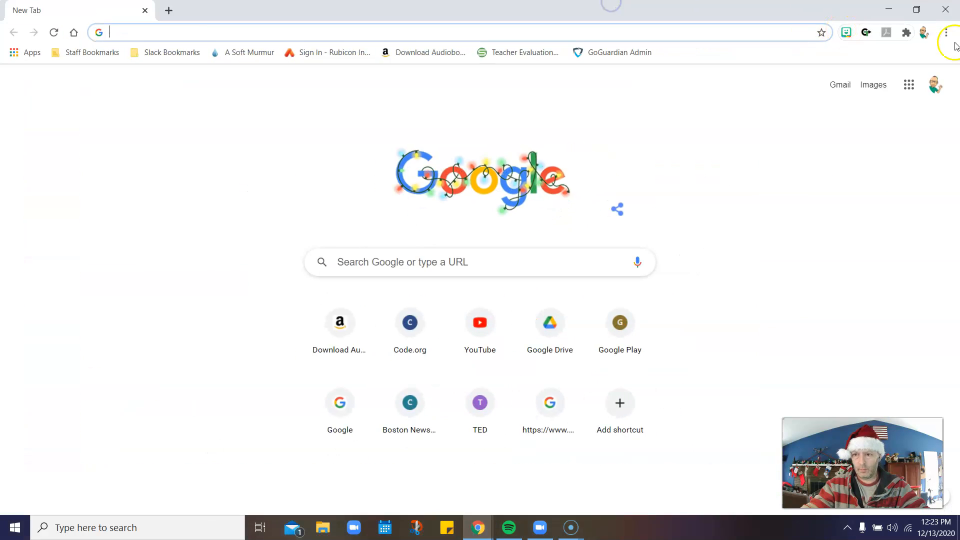
left_click(909, 85)
left_click(914, 131)
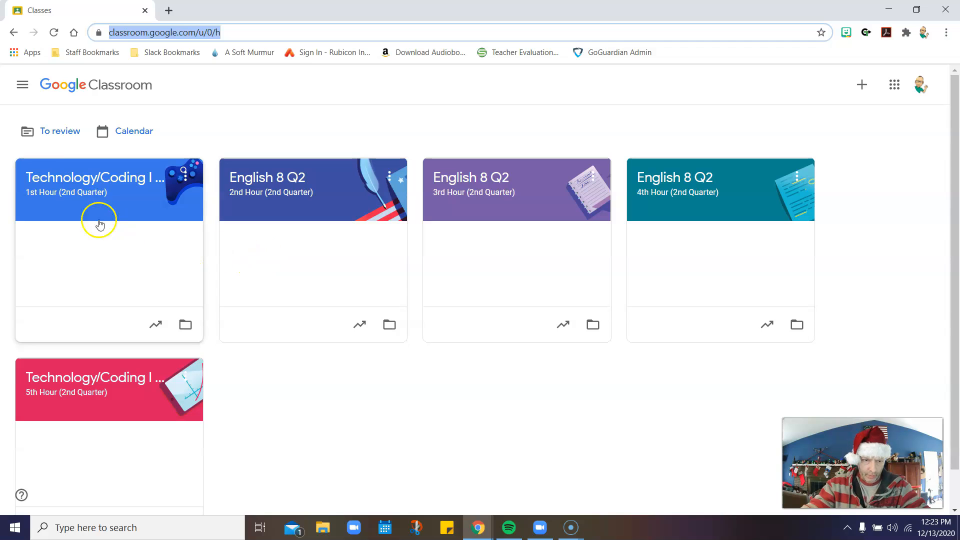
left_click(86, 194)
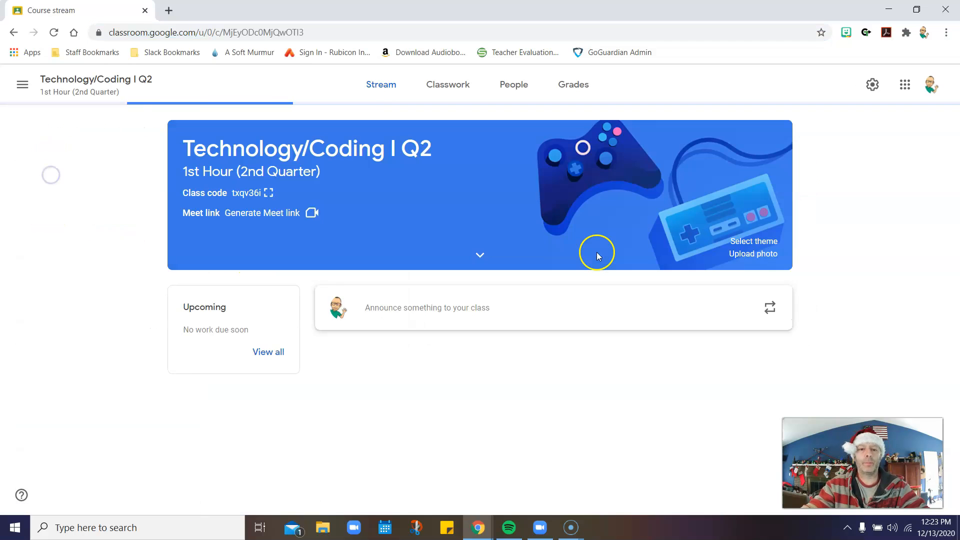
Step: From the class's classwork, open the Spreadsheet Activity #17 directions document attached to the Spreadsheet Review Activity #17 assignment
left_click(440, 84)
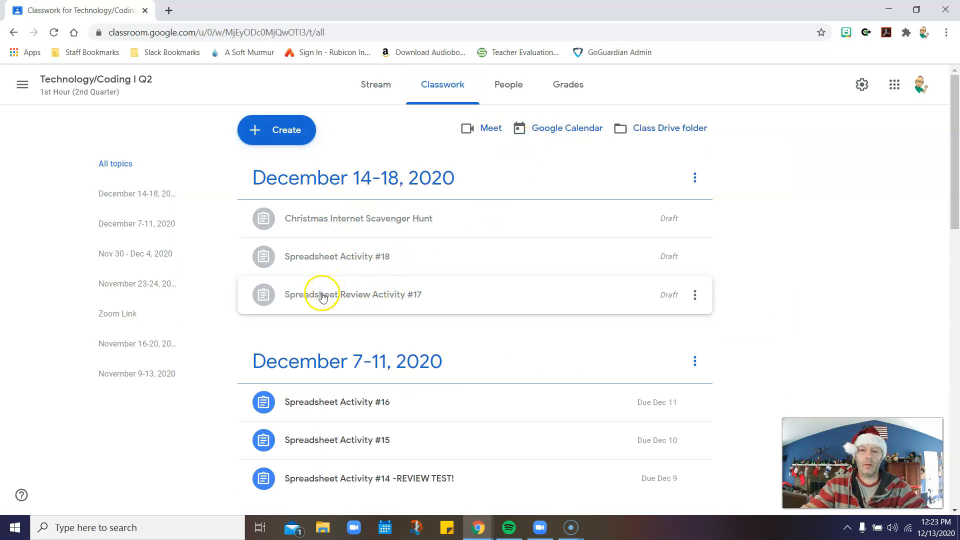
left_click(323, 295)
left_click(365, 428)
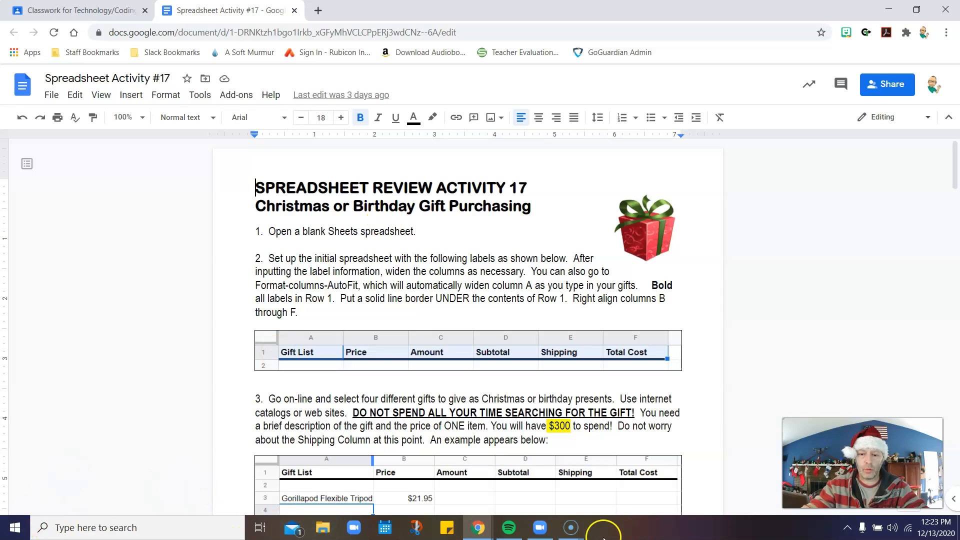
Step: Read directions 1 to 6 of the gift purchasing activity, selecting the sentence about the $300 budget
mouse_move(575, 529)
mouse_move(628, 487)
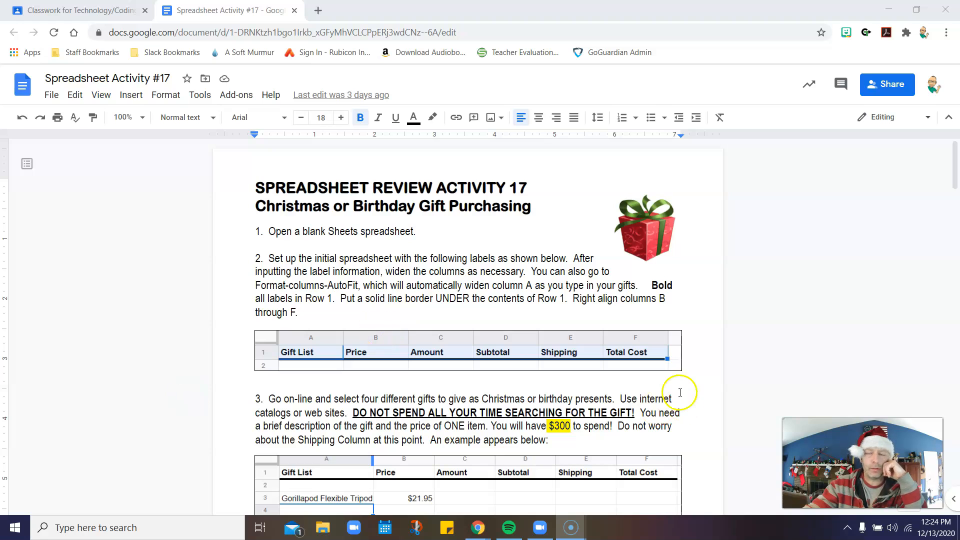
scroll(446, 274, "down", 7)
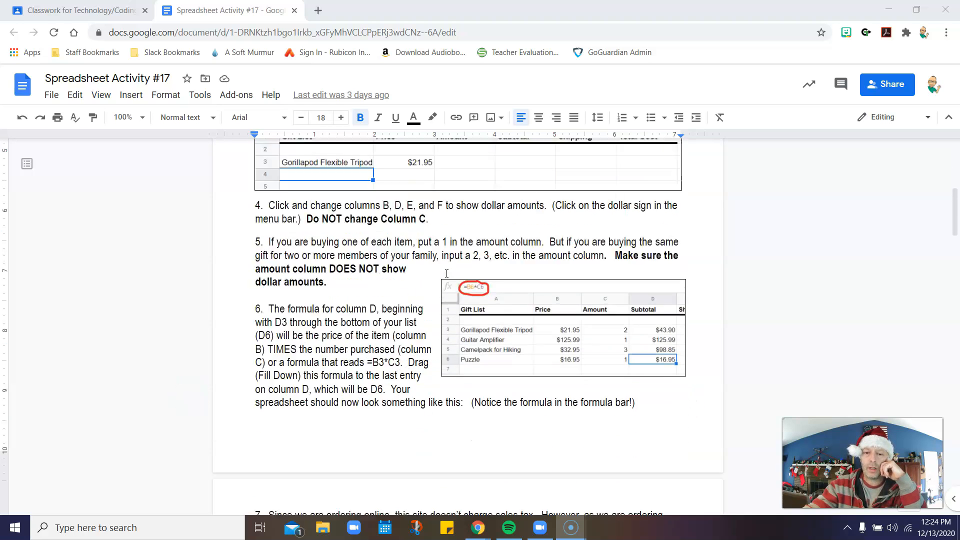
scroll(447, 274, "down", 1)
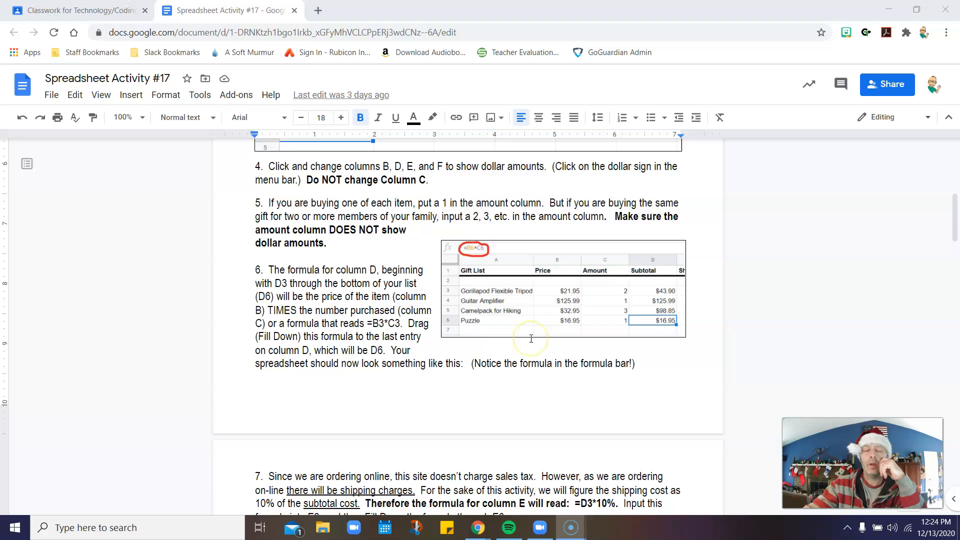
scroll(531, 338, "up", 5)
scroll(531, 339, "up", 3)
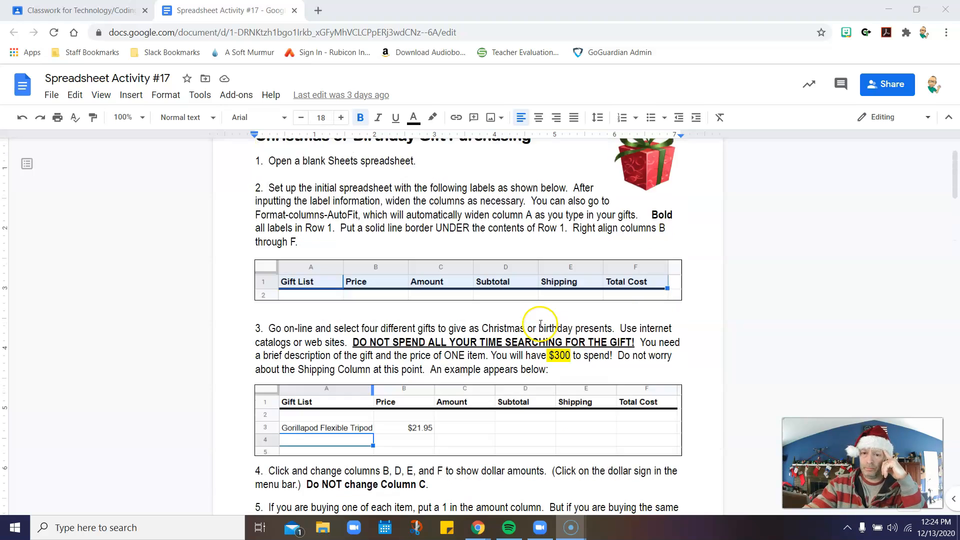
left_click(555, 429)
left_click_drag(491, 426, 613, 429)
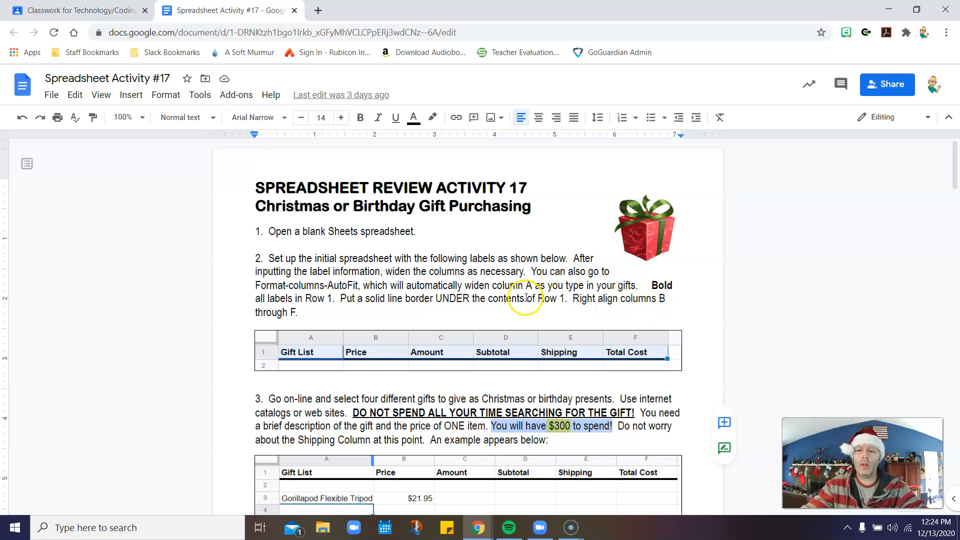
scroll(526, 298, "down", 4)
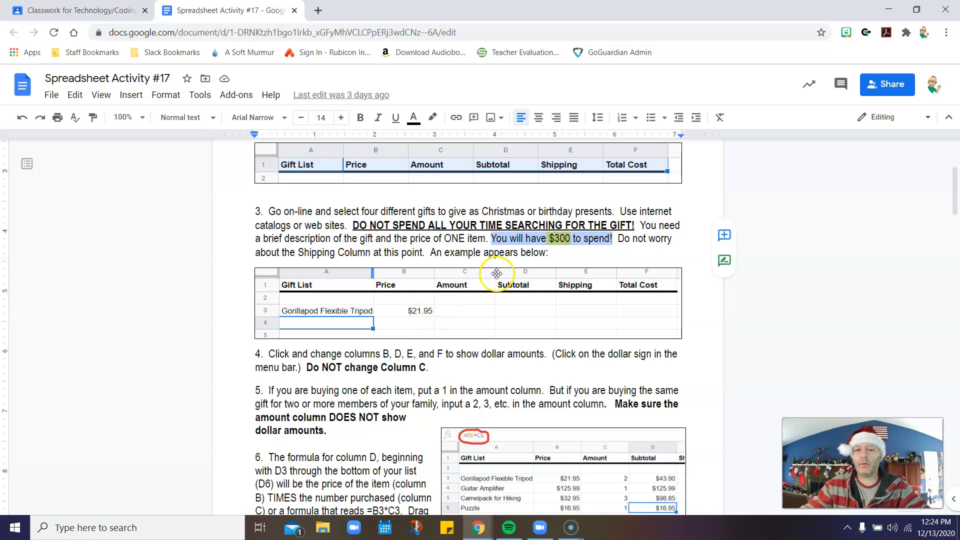
scroll(474, 288, "down", 3)
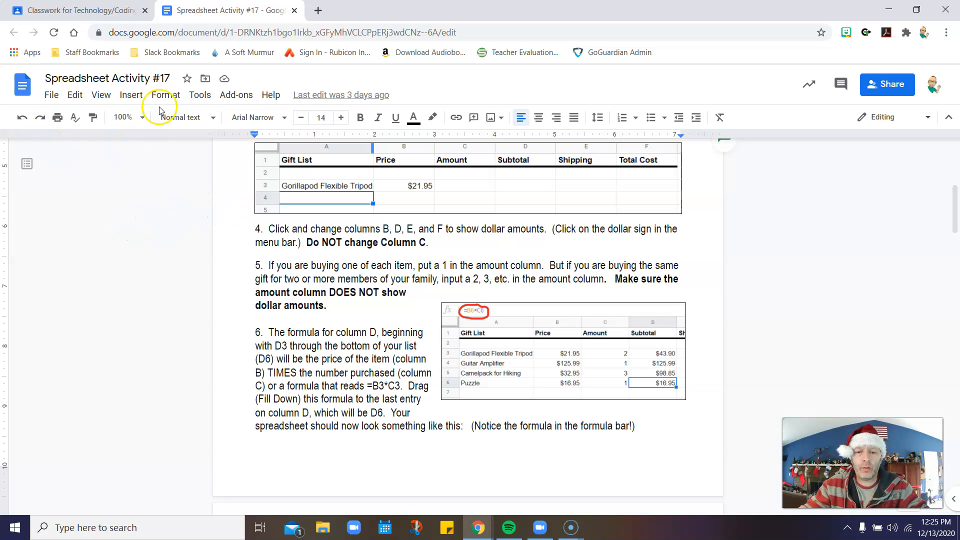
Step: Switch from the directions document to the blank Spreadsheet Activity #17 Screencast spreadsheet, keeping the Classroom page open
left_click(226, 11)
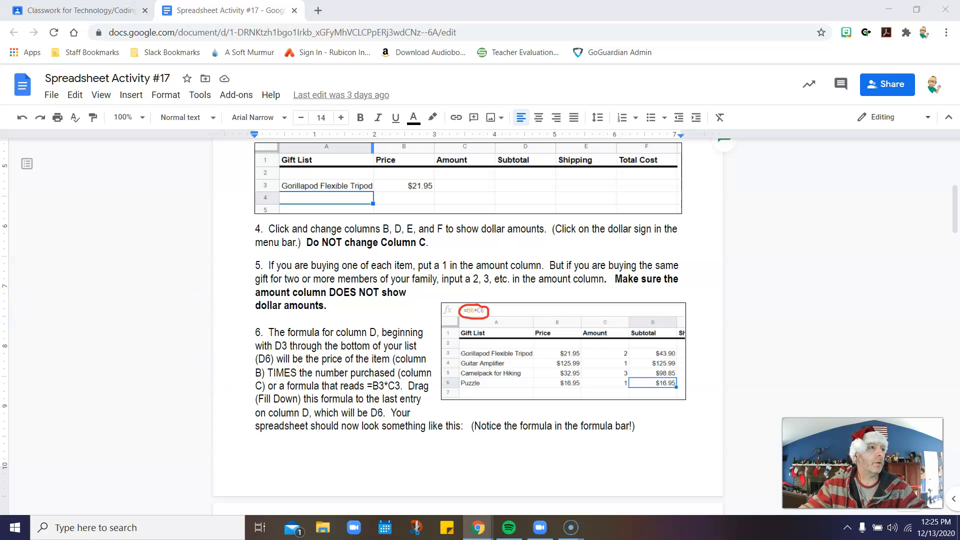
left_click(229, 23)
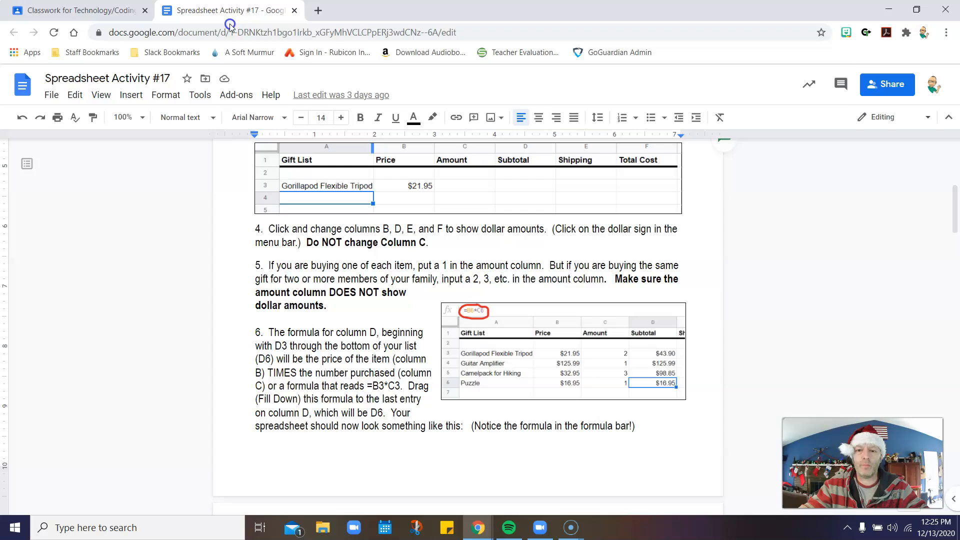
key("ctrl+w")
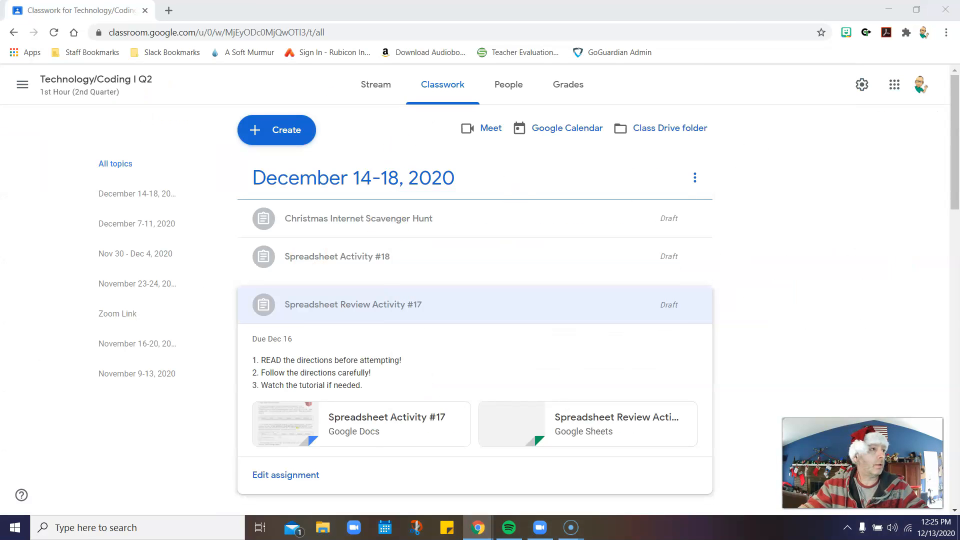
left_click_drag(0, 383, 360, 11)
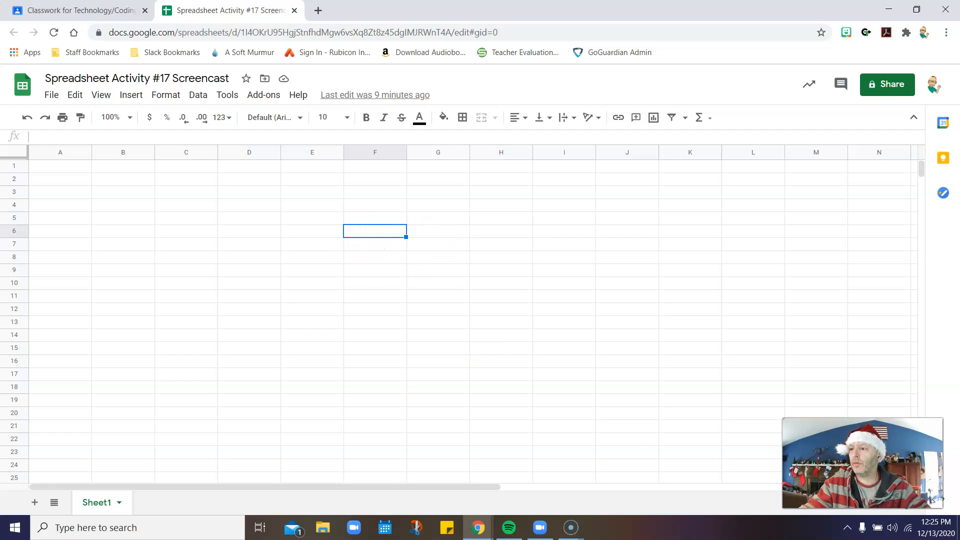
Step: Enter the labels Gift List, Price and Amount in cells A1 to C1, correcting any misspelling
left_click(58, 169)
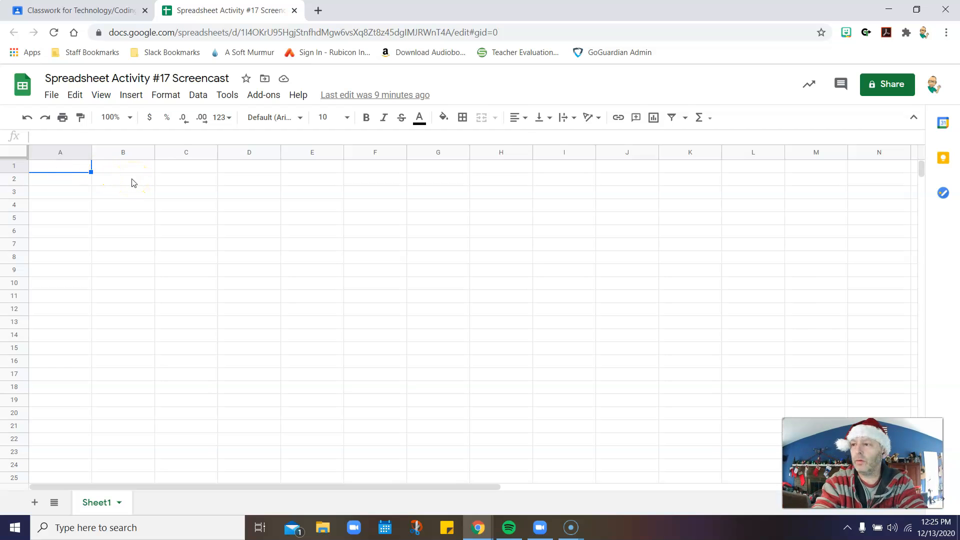
type("Gift List")
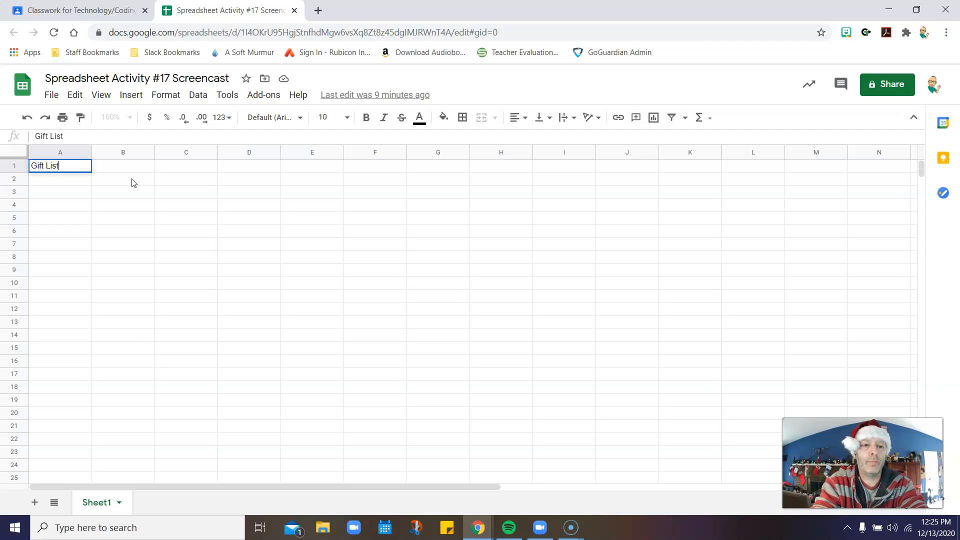
key("Tab")
type("Price")
key("Tab")
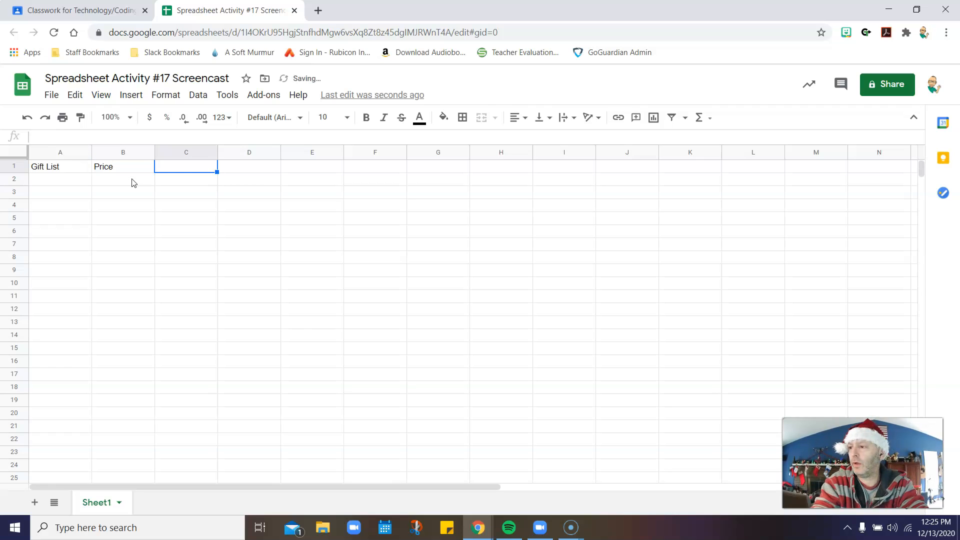
type("Amont")
key("Tab")
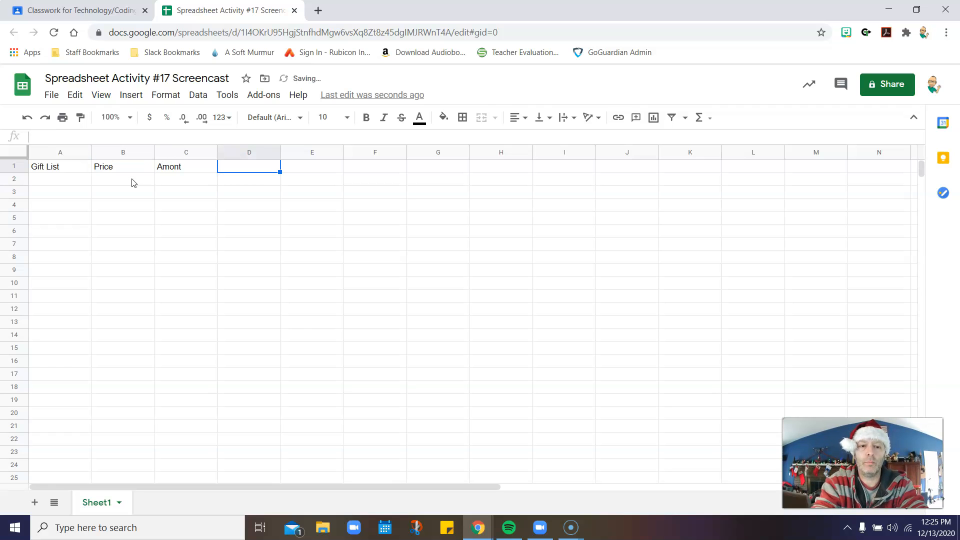
left_click(199, 170)
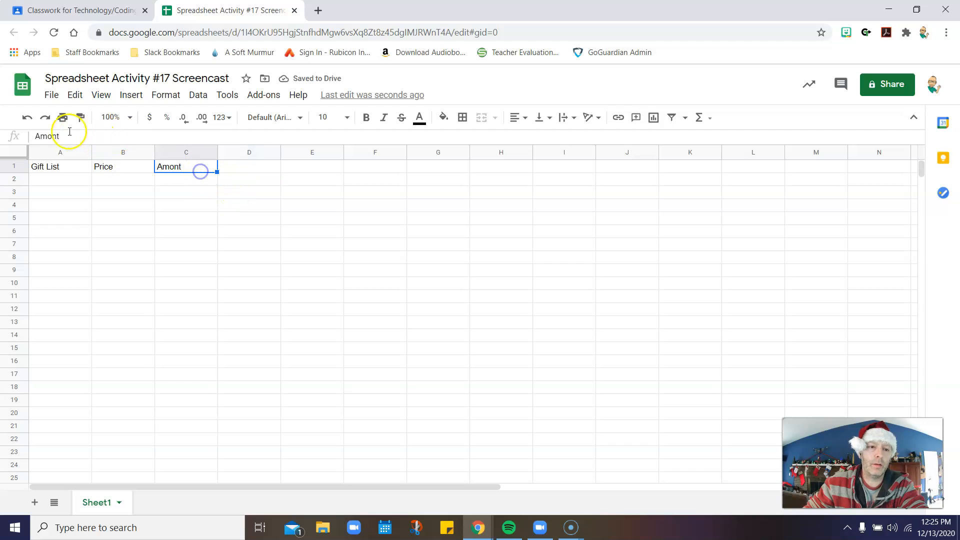
left_click(52, 136)
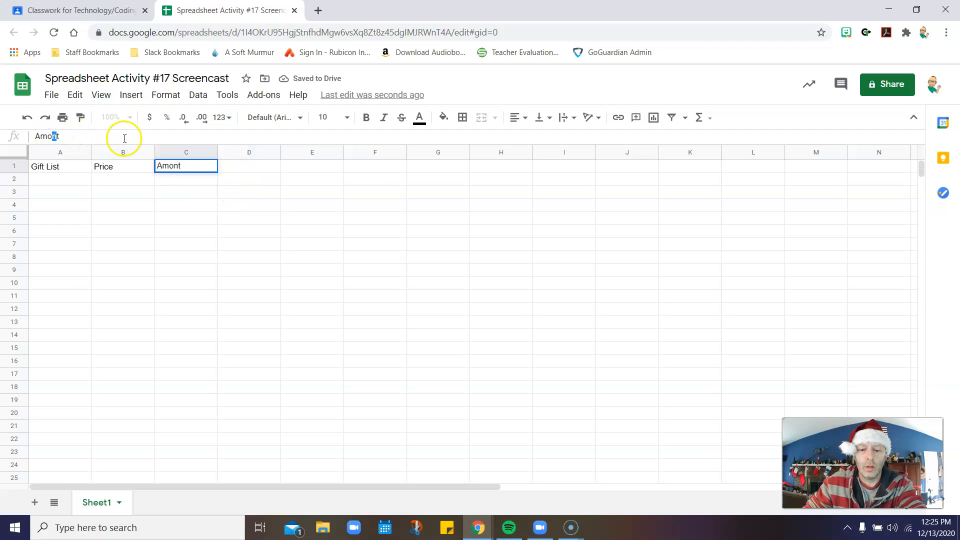
type("u")
left_click(235, 170)
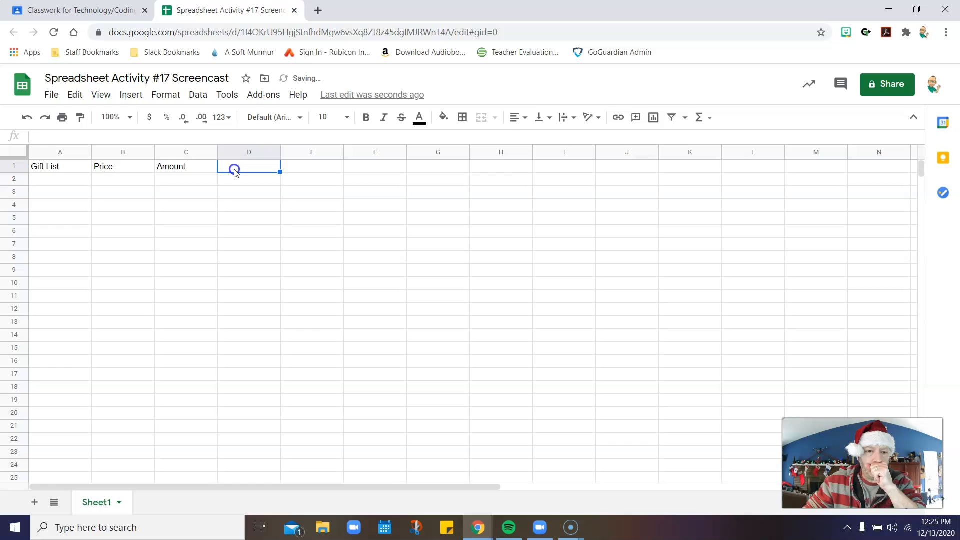
Step: Enter the labels Subtotal, Shipping and Total Cost in cells D1 to F1
type("Subtotal")
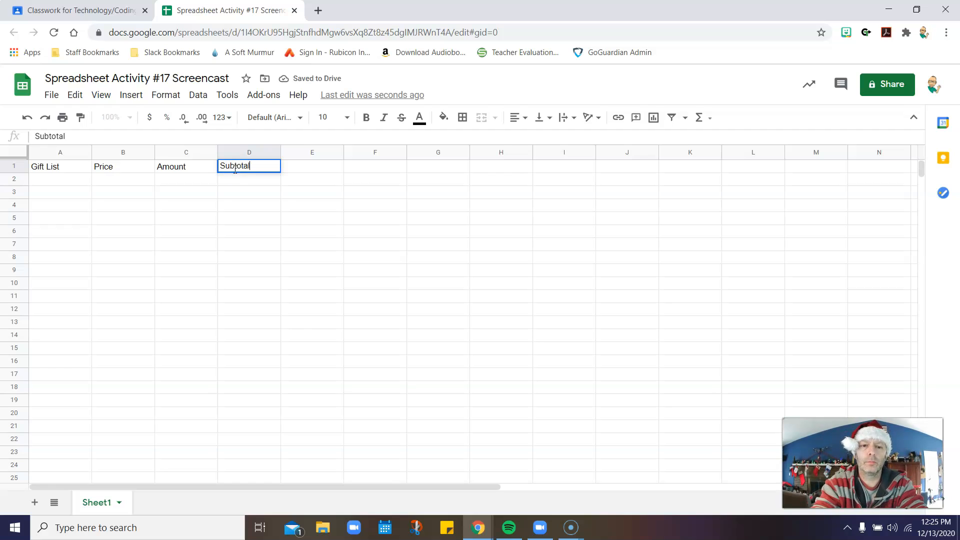
key("Tab")
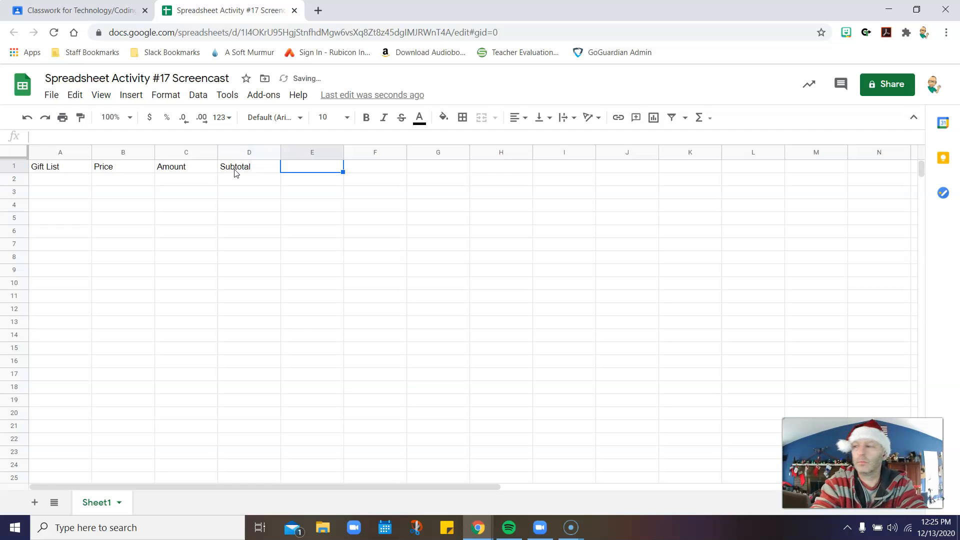
type("Shipping")
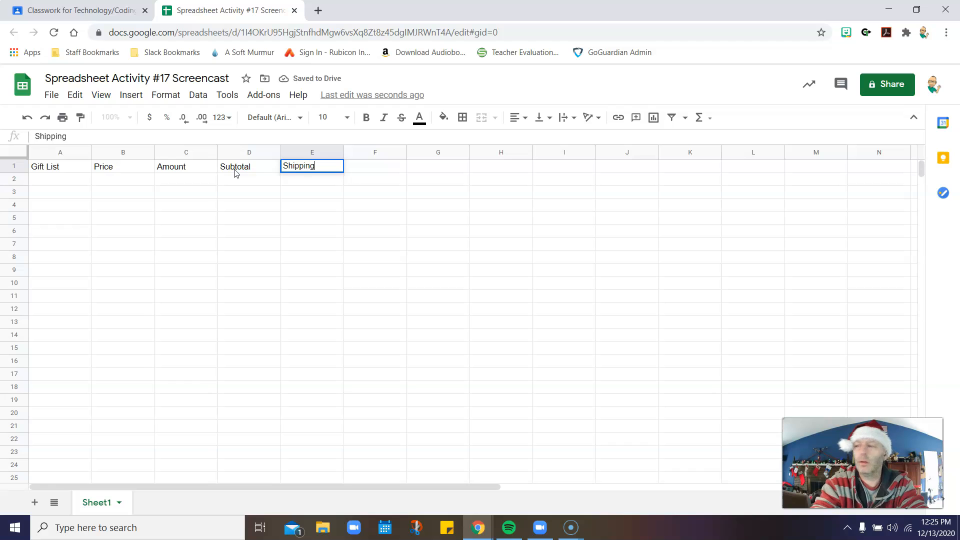
key("Tab")
type("Tot")
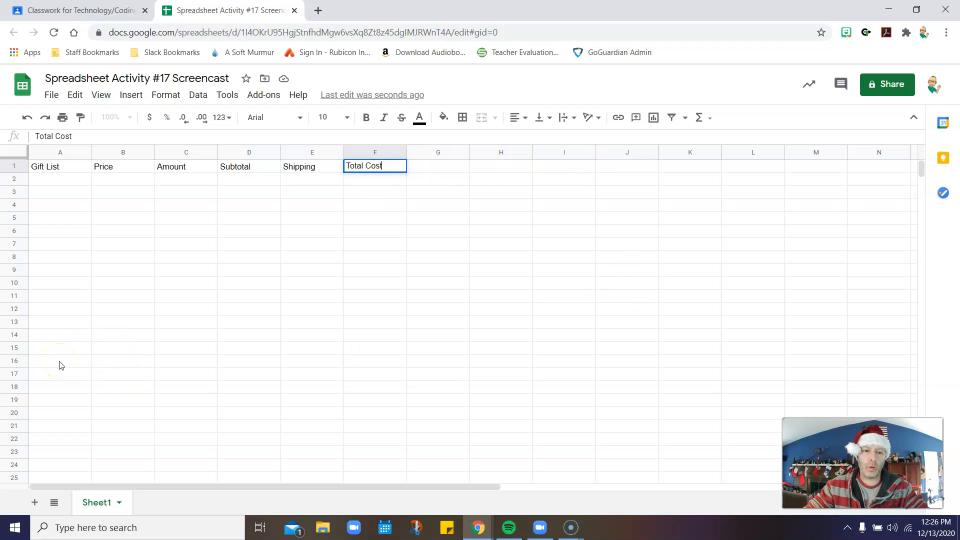
Step: Make the labels in cells A1 to F1 bold
left_click(49, 166)
left_click_drag(56, 169, 376, 168)
left_click(367, 120)
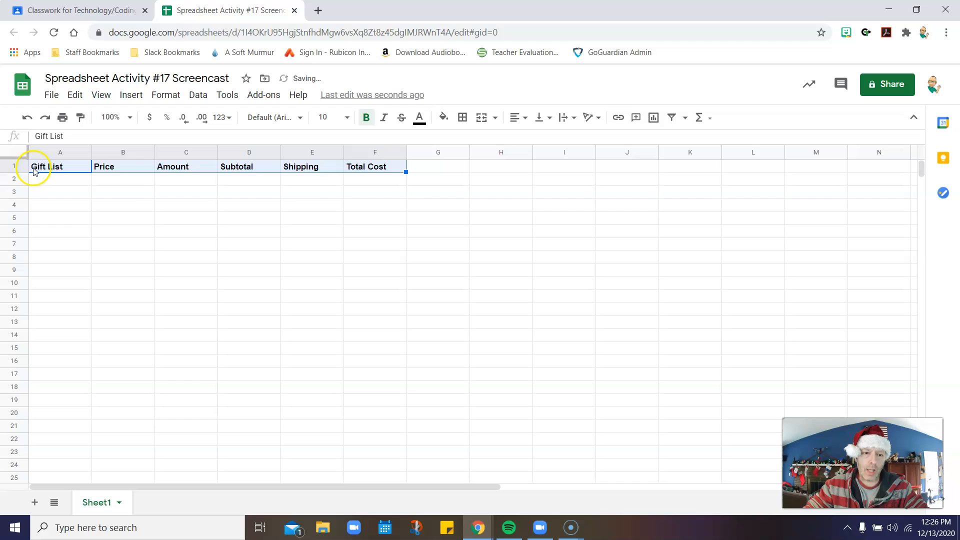
Step: Put a thick solid bottom border under the labels in A1 to F1
left_click(463, 119)
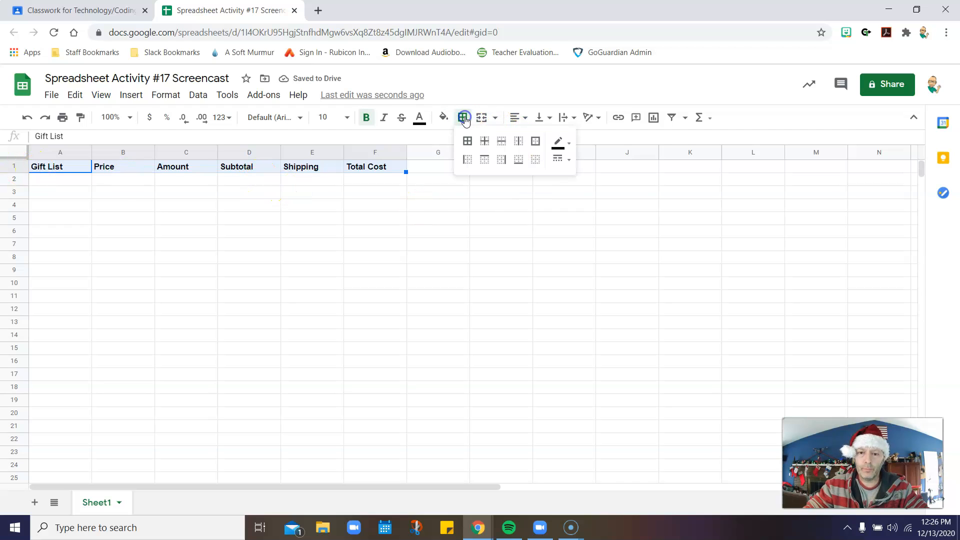
left_click(520, 163)
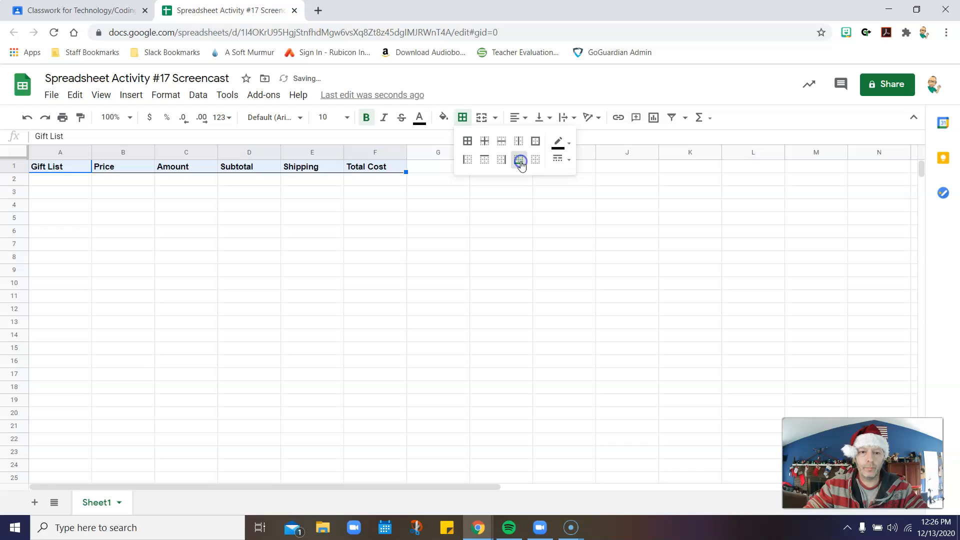
left_click(559, 159)
left_click(580, 214)
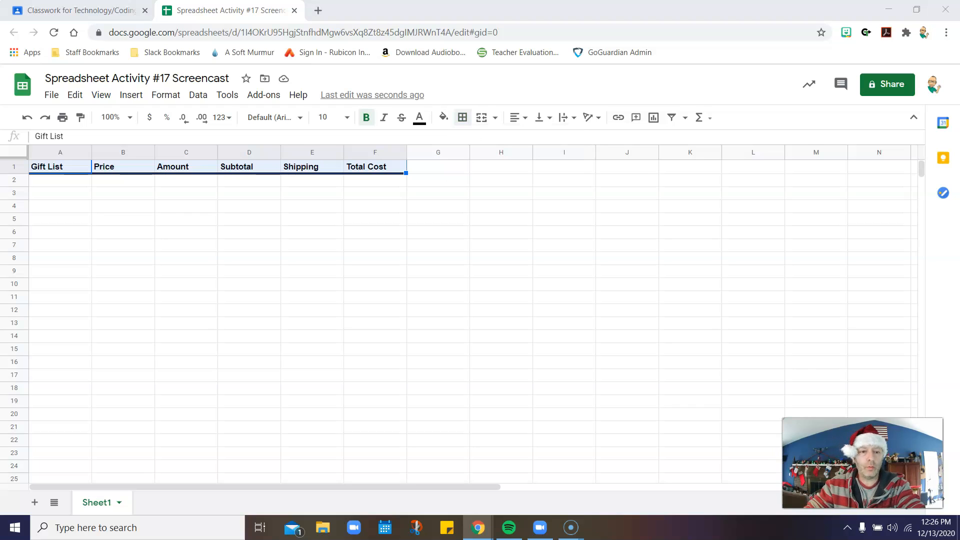
Step: Enter the gift Gorillapod Flexible Tripod in cell A3 and widen column A to fit it
left_click(60, 194)
type("Gorillapod Flexible Tripod")
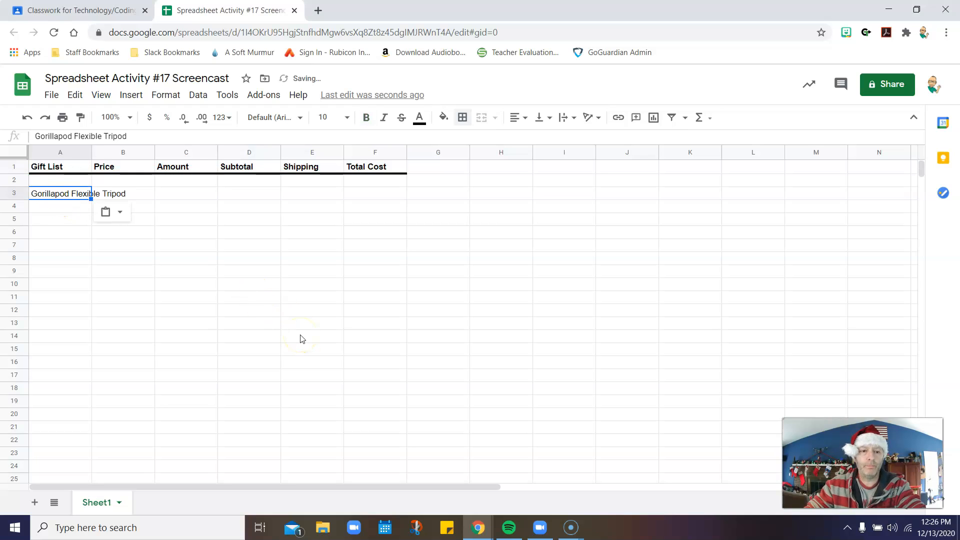
left_click_drag(90, 153, 132, 152)
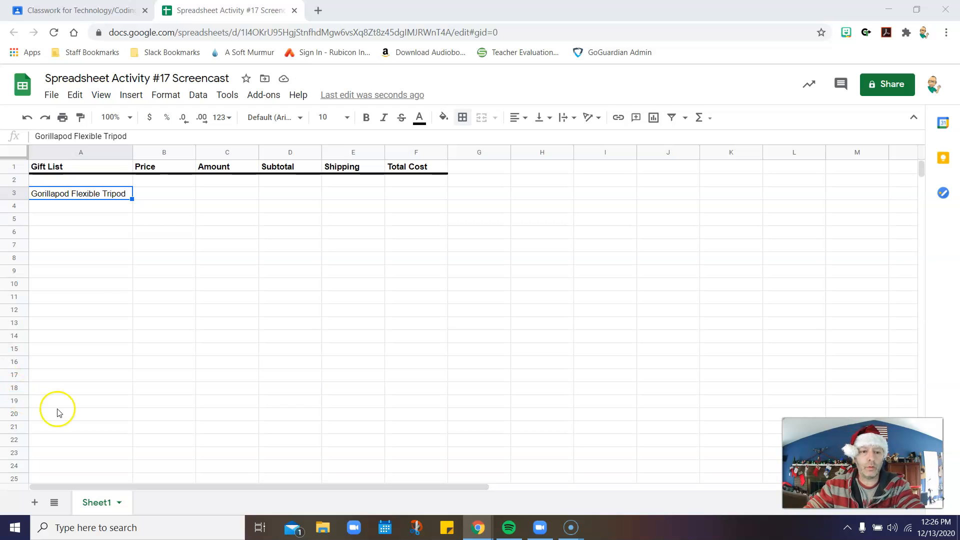
Step: Add the gifts Guitar Amplifier in cell A4 and Camelpack for Hiking in cell A5
left_click(64, 205)
type("Guitar Amplifier")
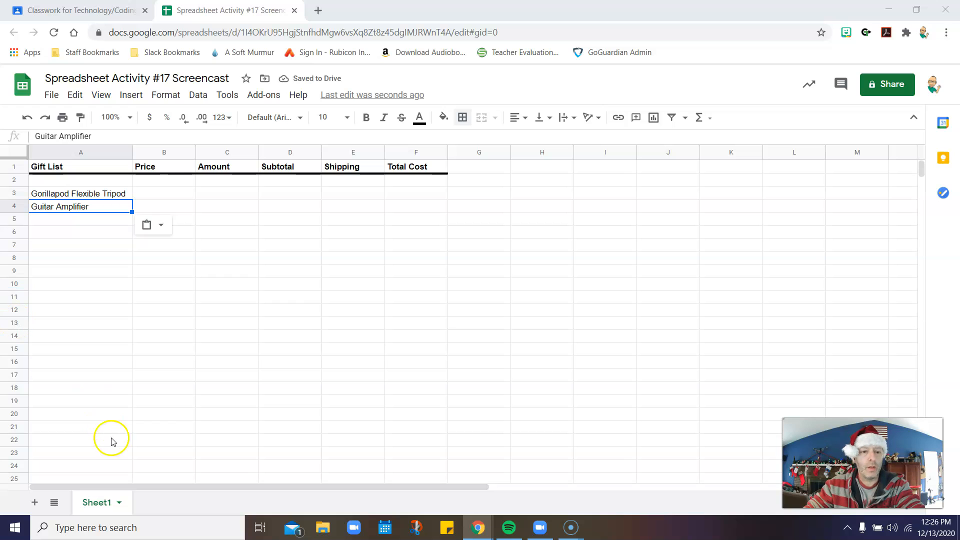
left_click(75, 217)
type("Camelpack for Hiking")
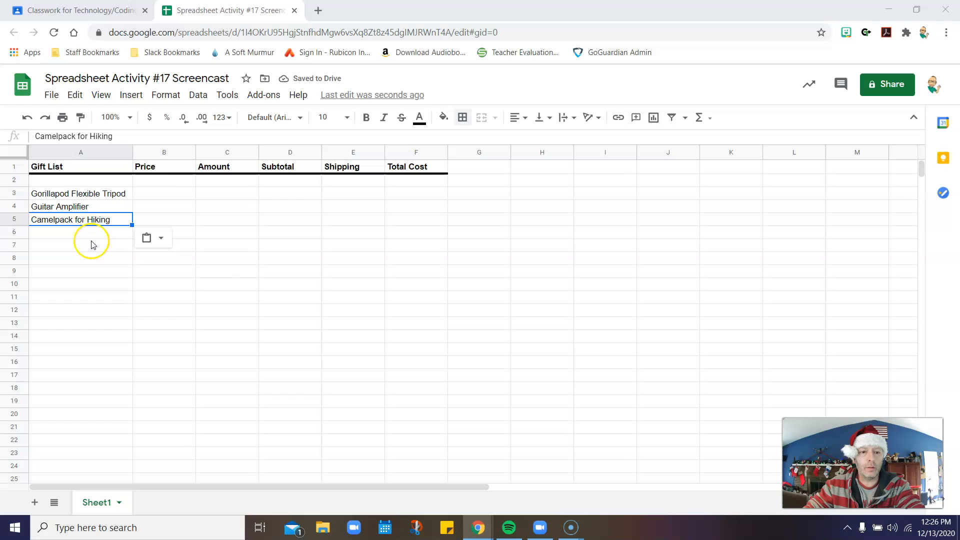
Step: Add the gift Puzzle in cell A6
left_click(92, 233)
type("Puzzle")
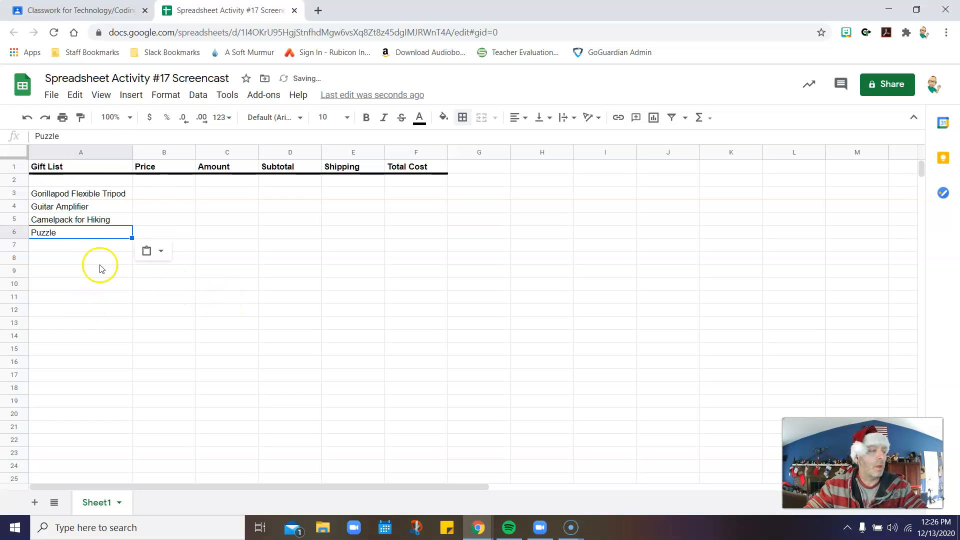
left_click(163, 194)
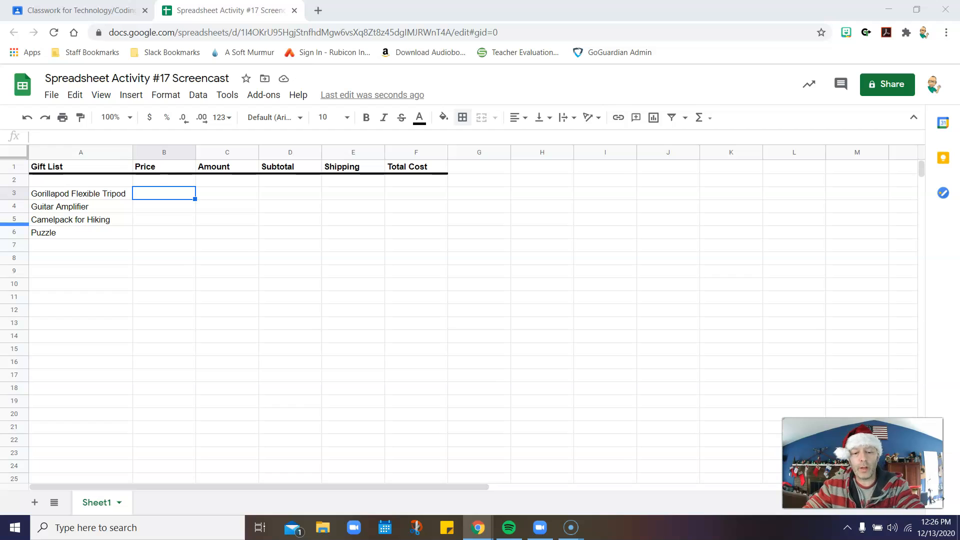
left_click(165, 193)
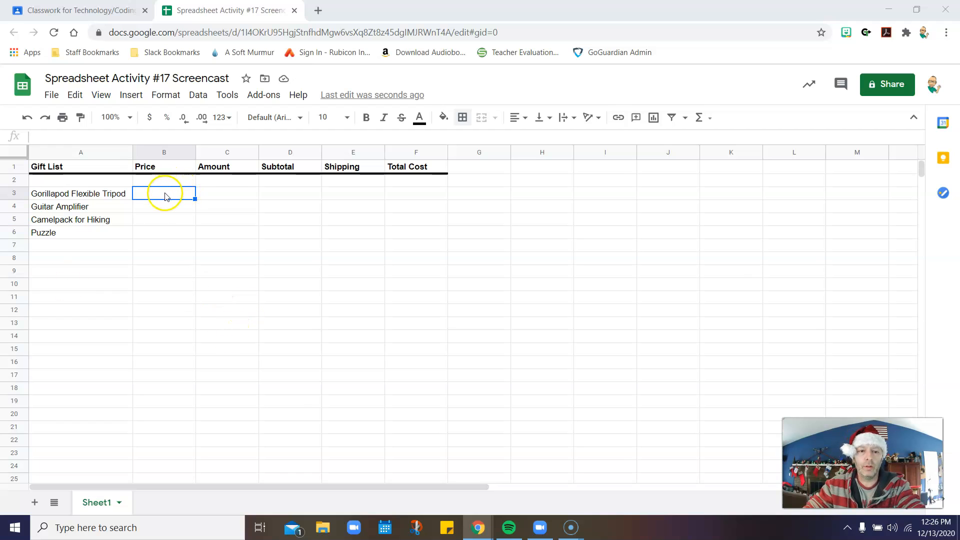
type("$21.95")
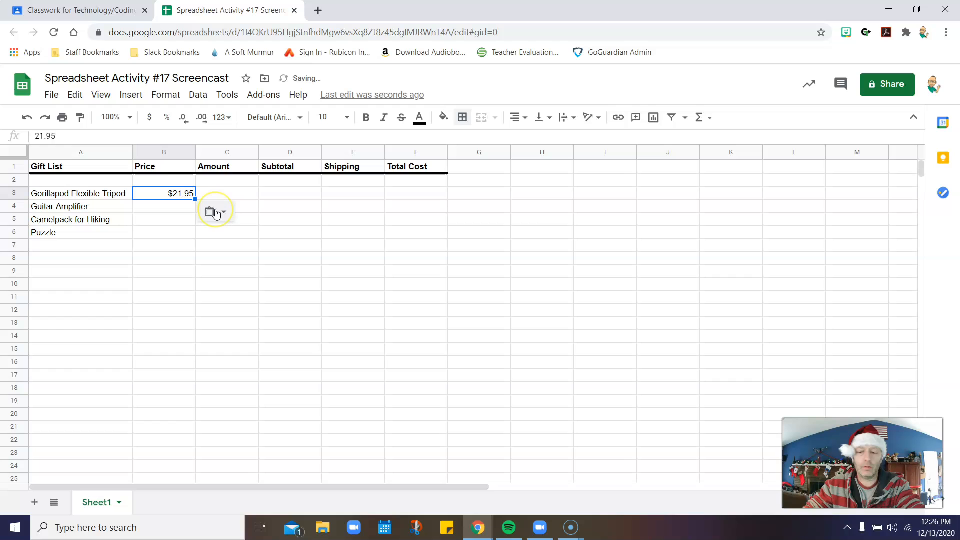
key("Delete")
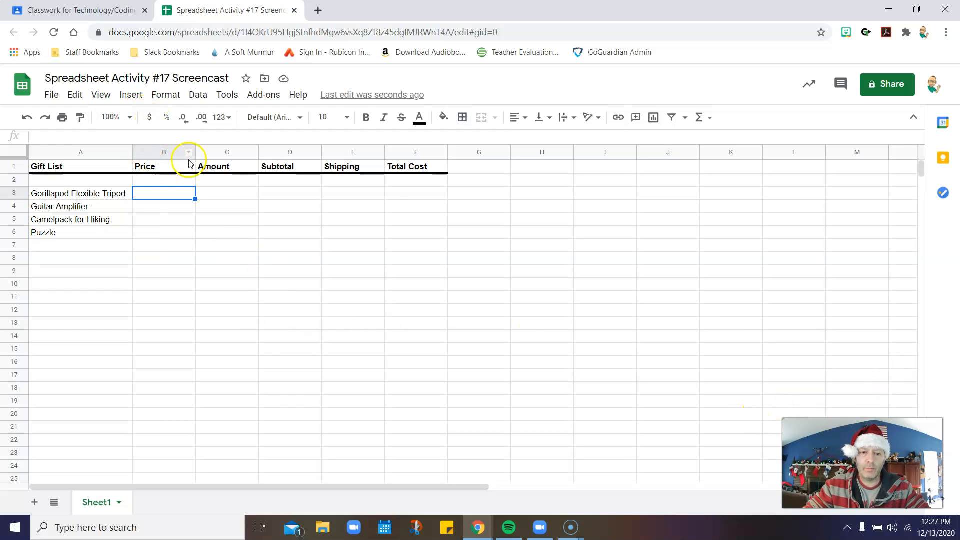
Step: Format the Price column B and the Subtotal, Shipping and Total Cost columns D to F as currency
left_click(168, 151)
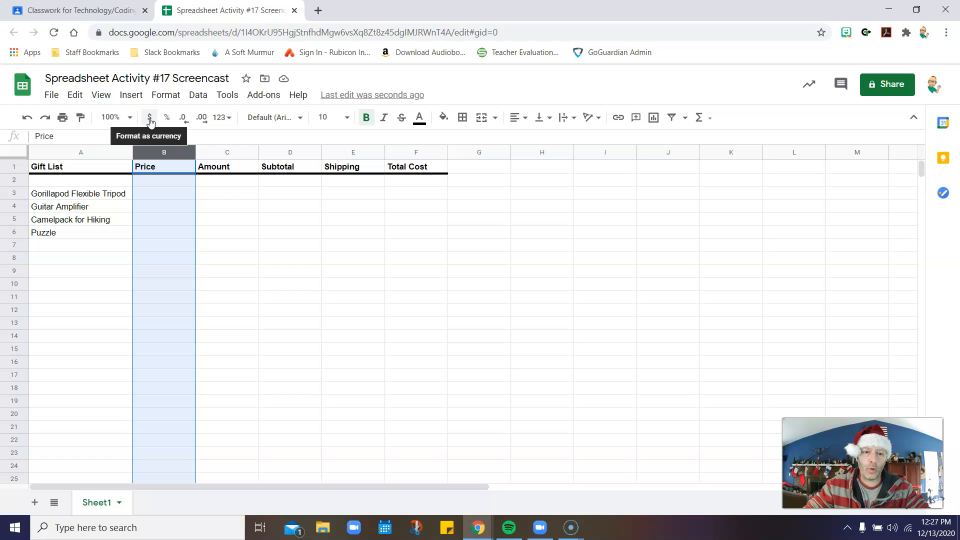
left_click(152, 155)
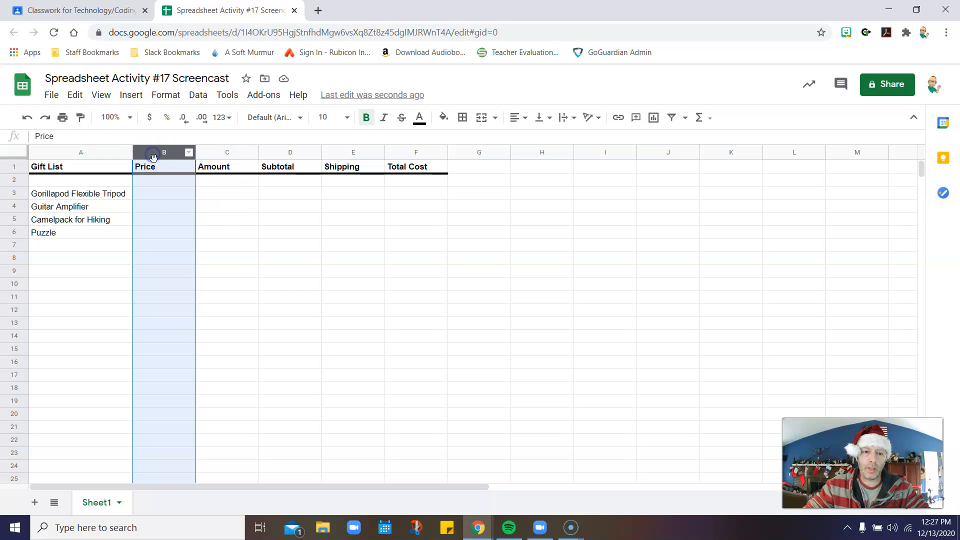
left_click(149, 119)
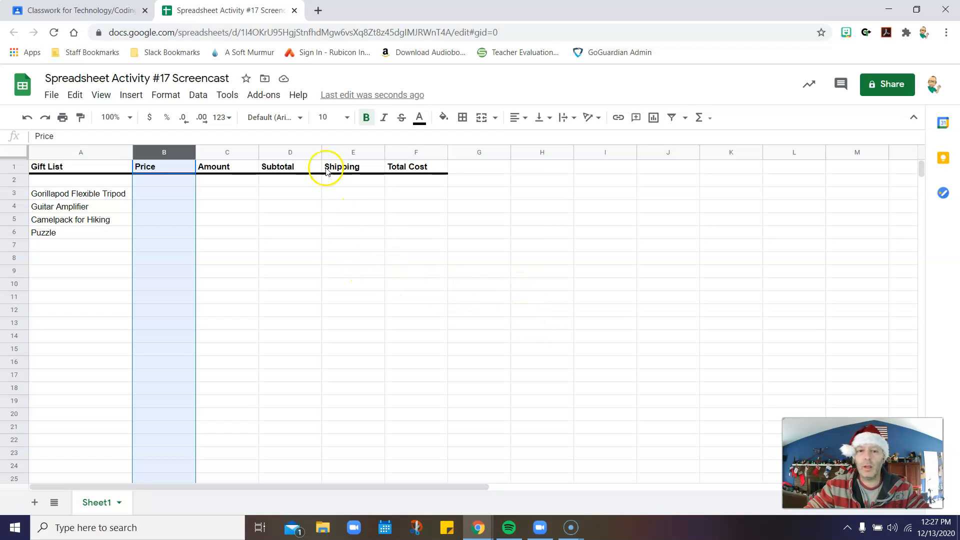
left_click_drag(299, 153, 407, 162)
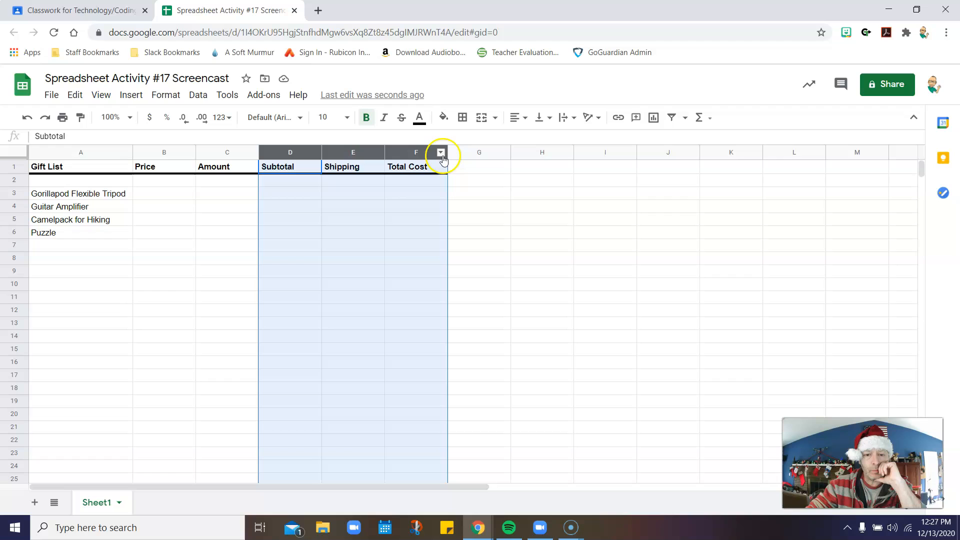
left_click(149, 117)
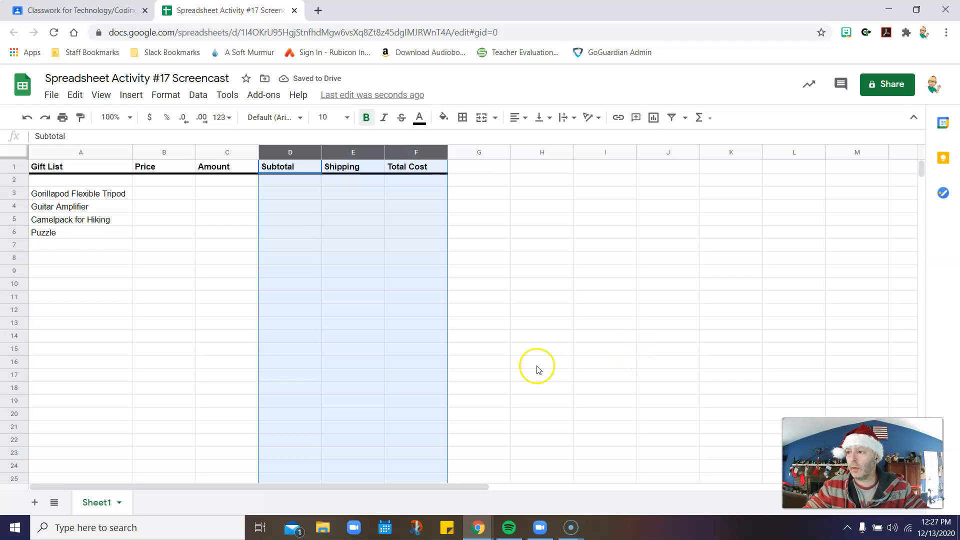
Step: Enter the gift prices $21.95, $125.99, $32.95 and $16.95 in cells B3 to B6
left_click(165, 197)
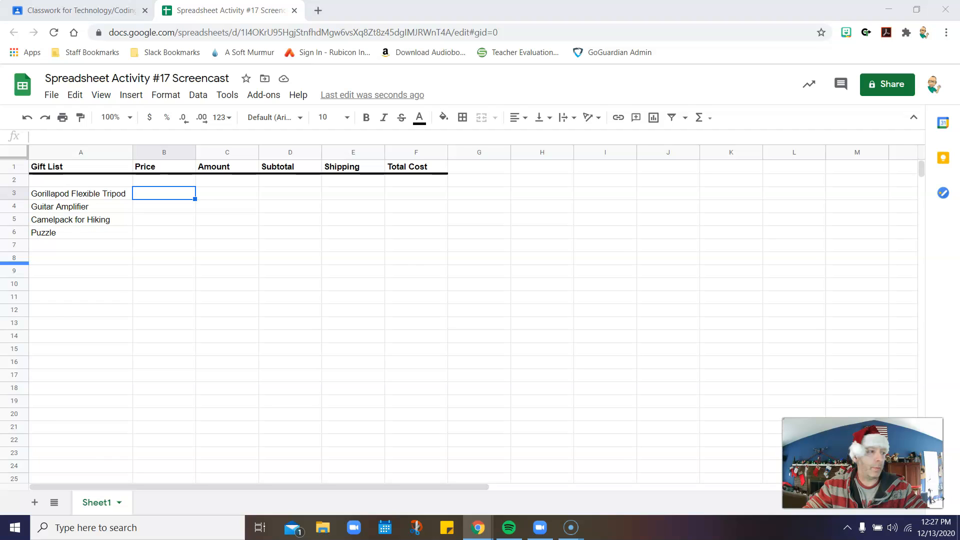
left_click(180, 197)
type("$21.95")
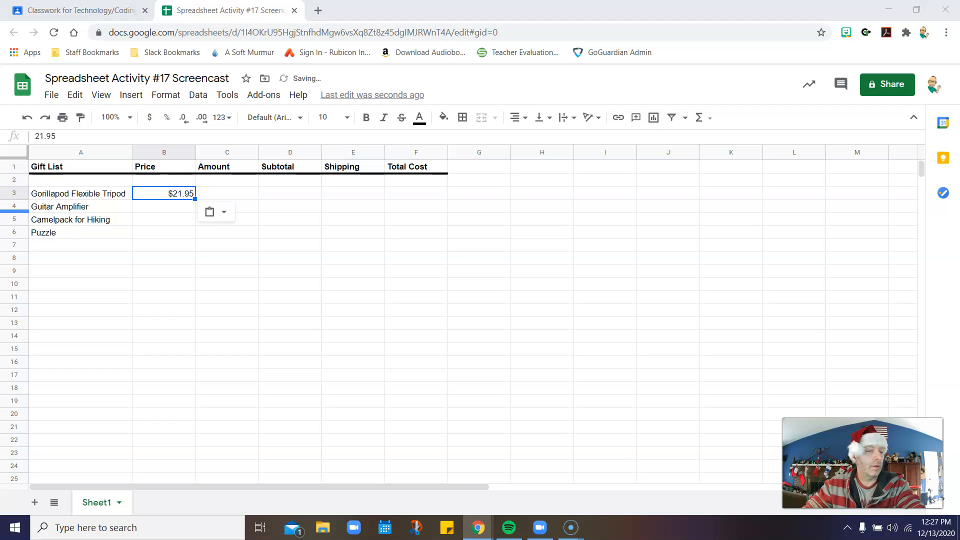
left_click(182, 208)
type("$125.99")
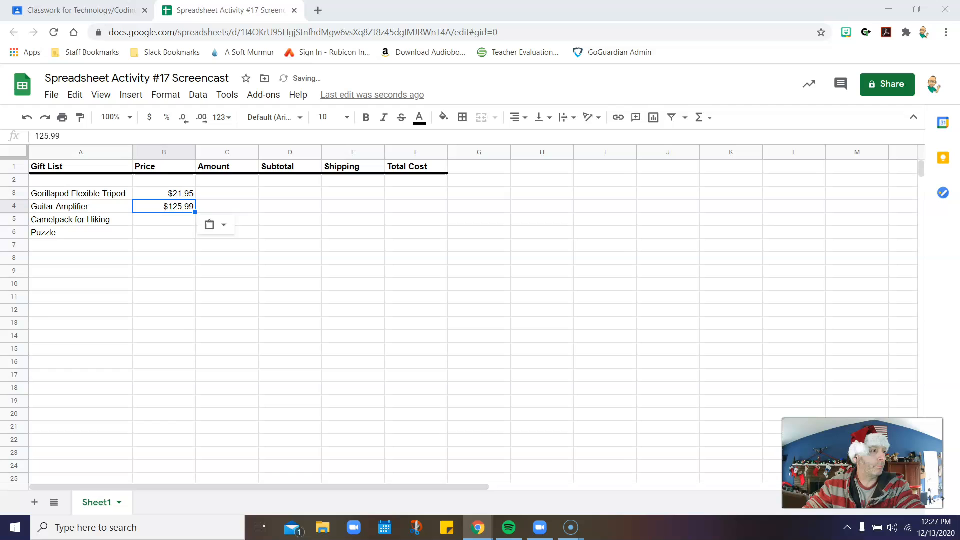
left_click(164, 219)
type("$32.95")
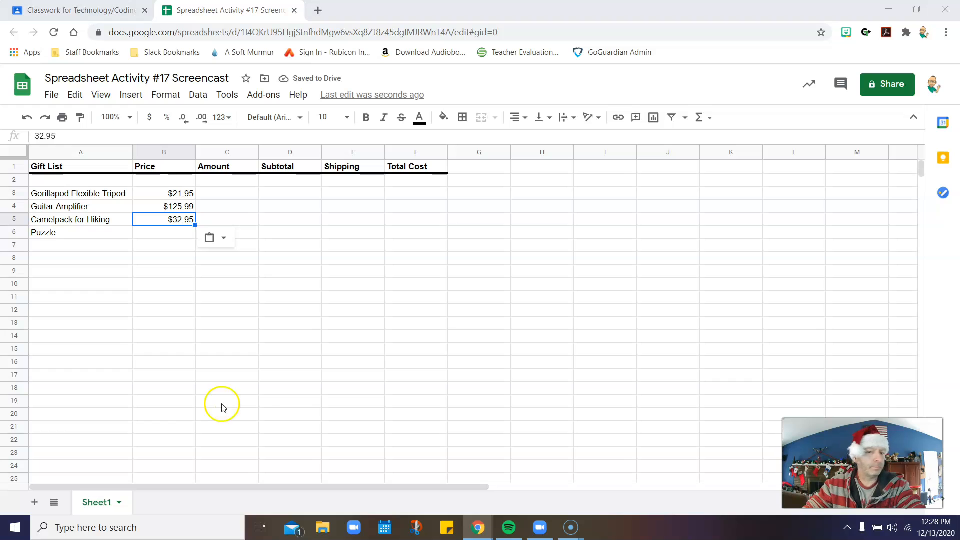
left_click(173, 233)
type("$16.95")
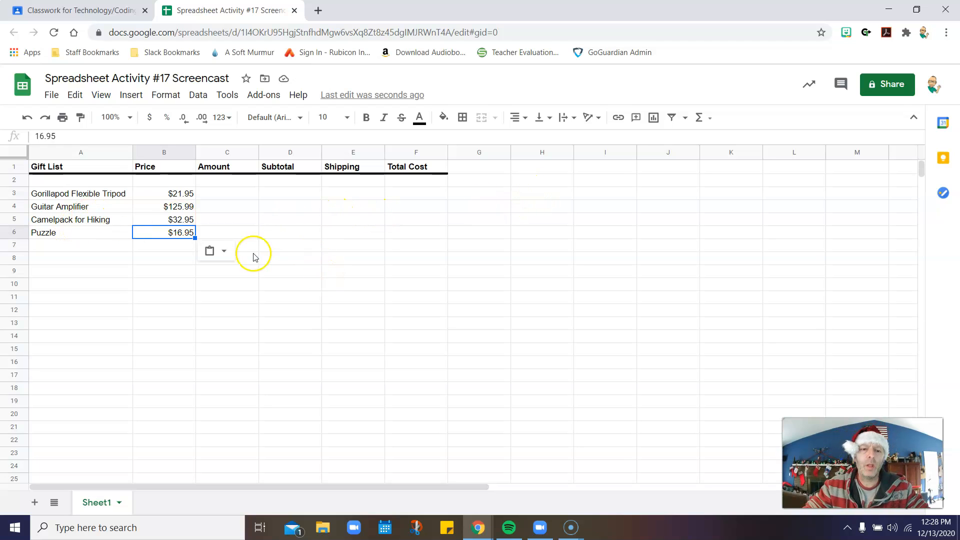
left_click(256, 272)
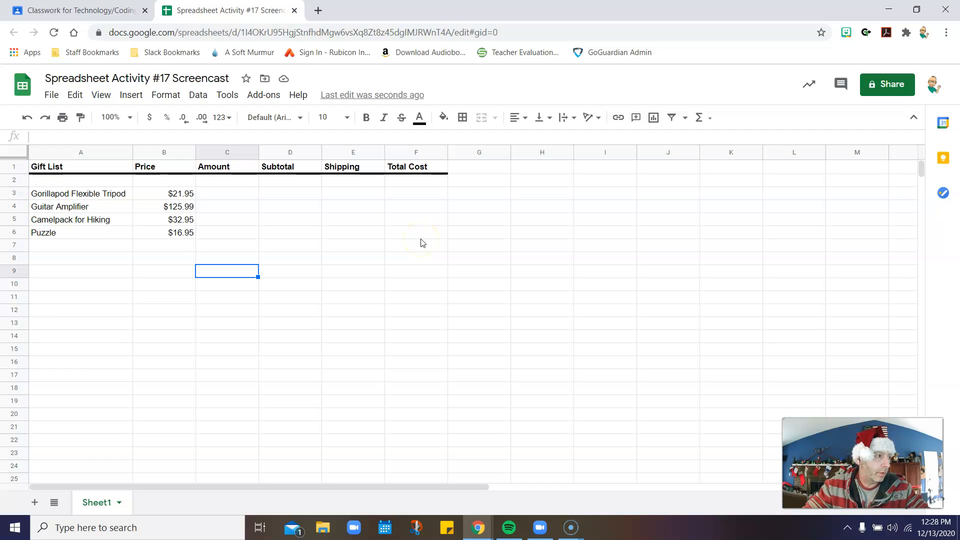
left_click(418, 260)
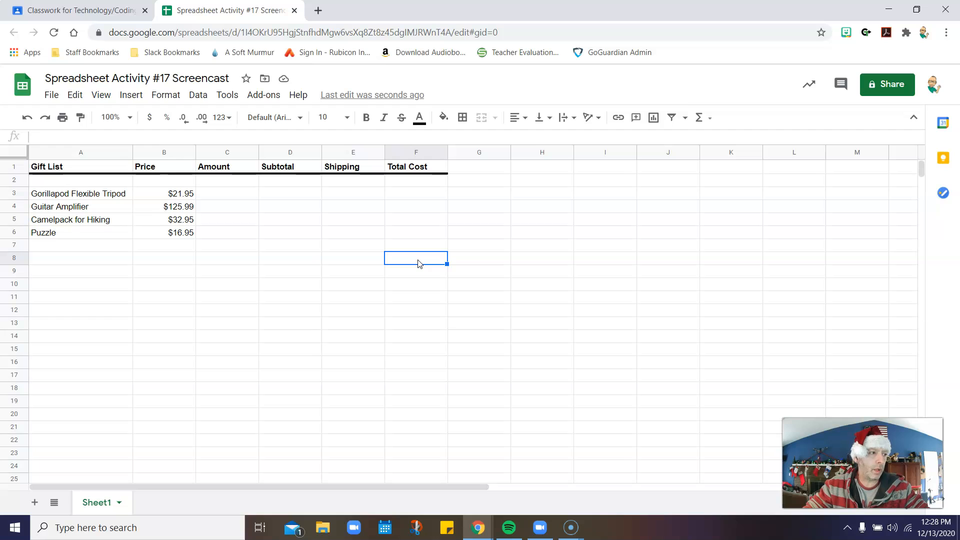
left_click(420, 275)
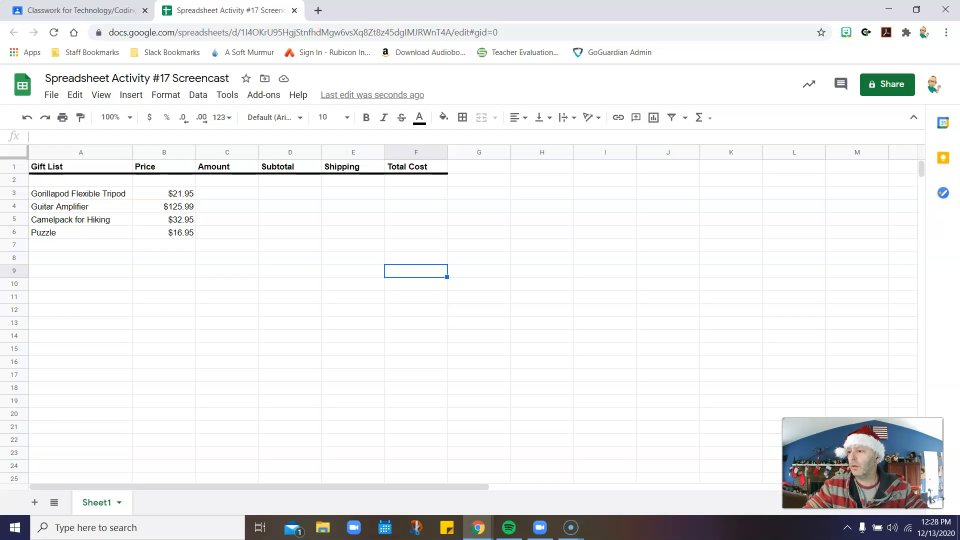
Step: Enter the amounts 2, 1, 3 and 1 for the gifts in cells C3 to C6
left_click(226, 193)
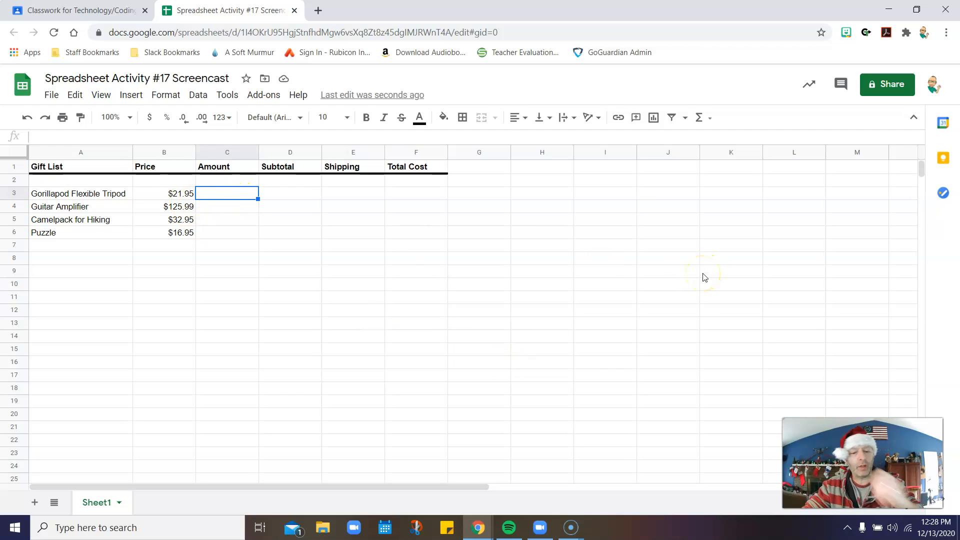
type("2")
left_click(214, 208)
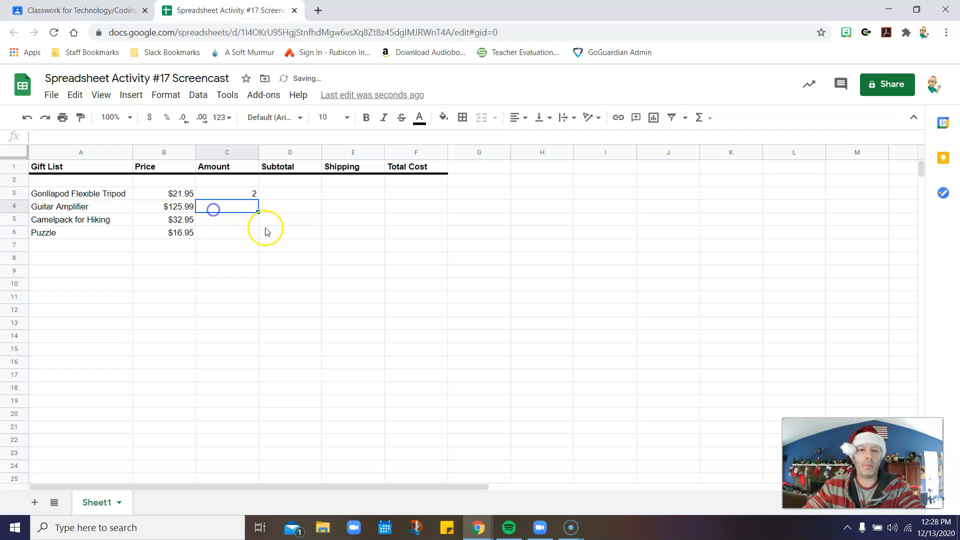
type("1")
left_click(228, 220)
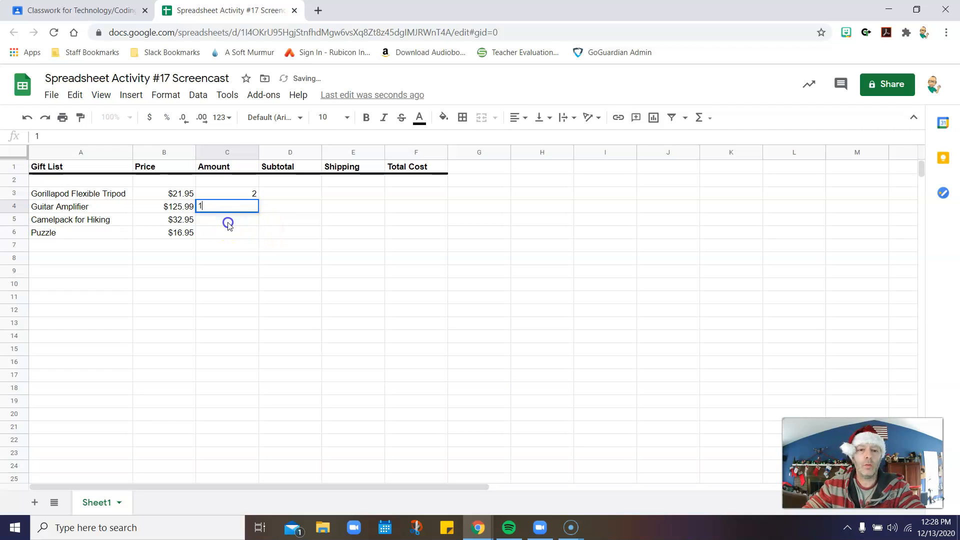
type("3")
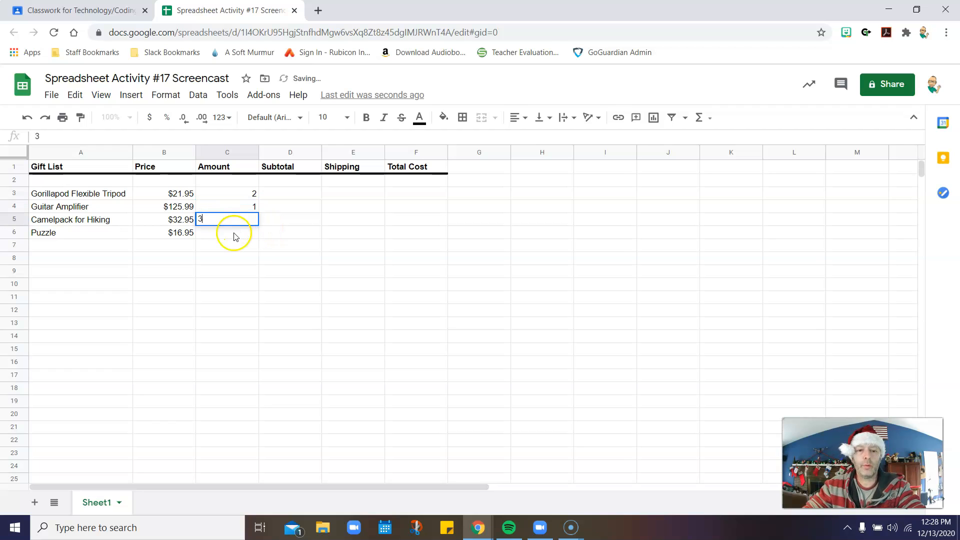
left_click(234, 233)
type("1")
left_click(268, 247)
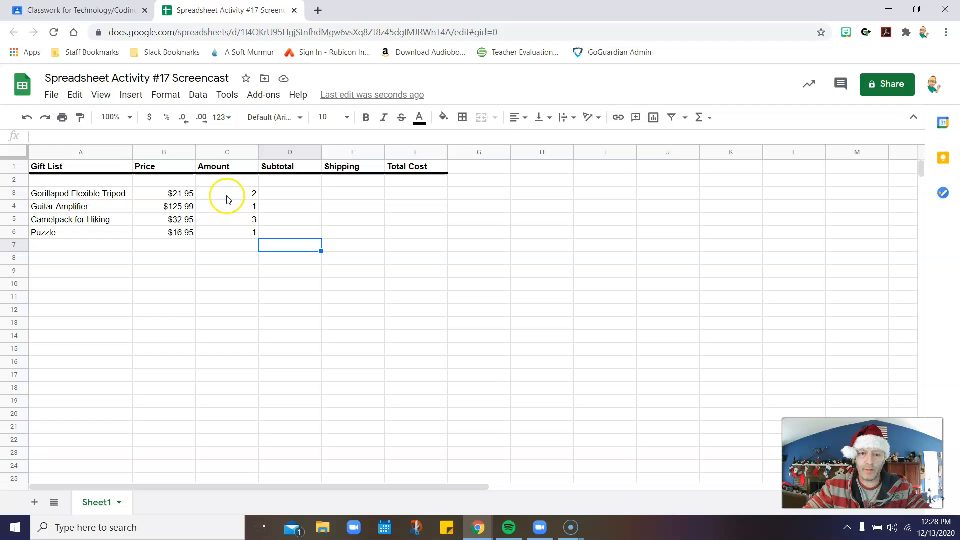
Step: Enter the Subtotal formula =B3*C3 in cell D3 without accepting the suggested autofill
left_click(275, 196)
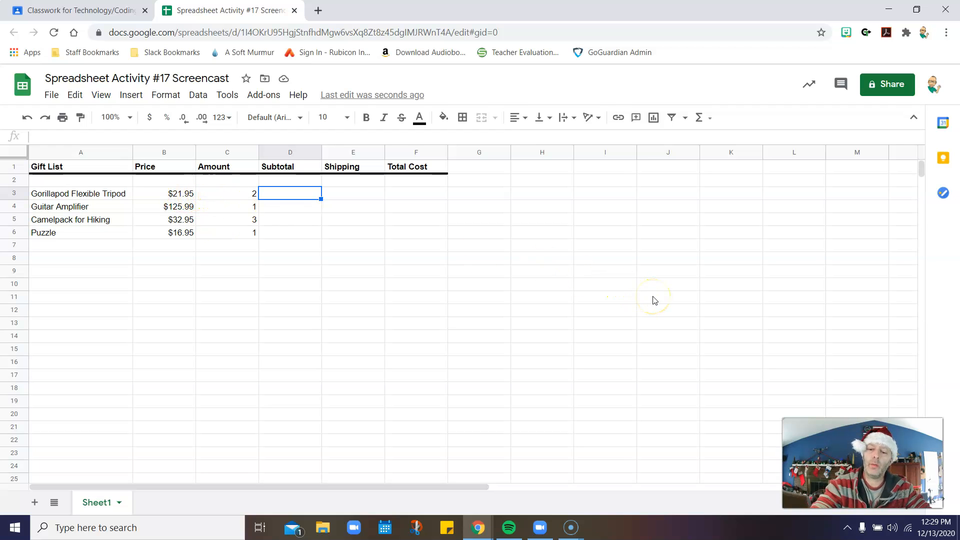
type("=")
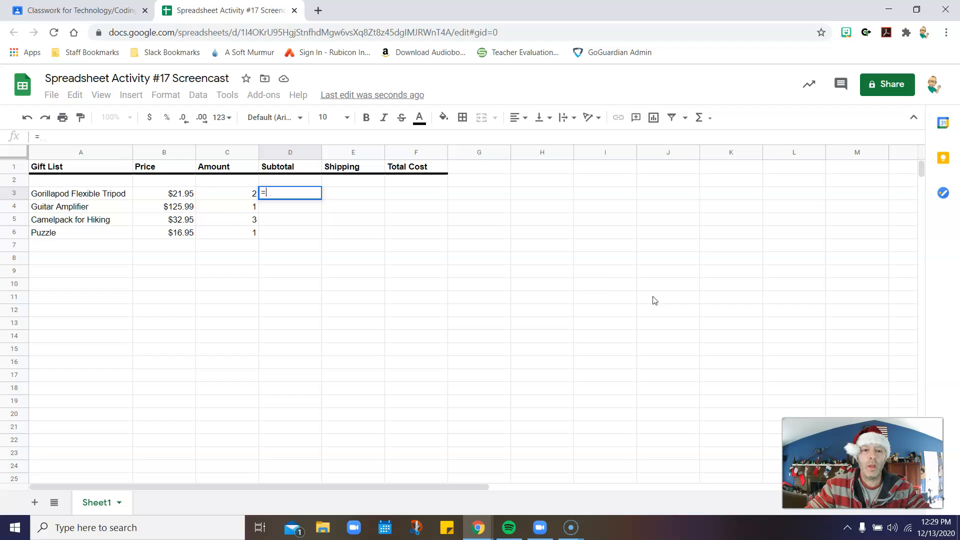
left_click(170, 193)
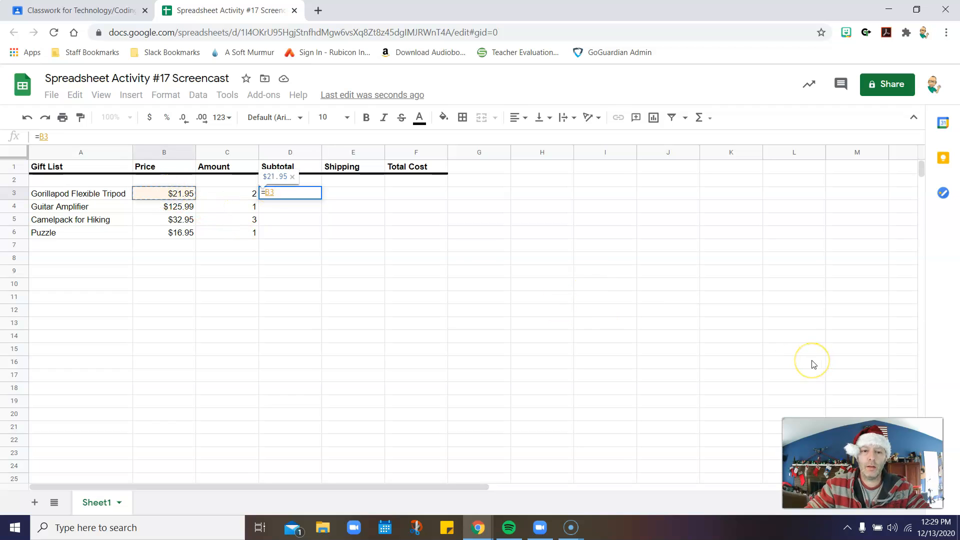
type("*")
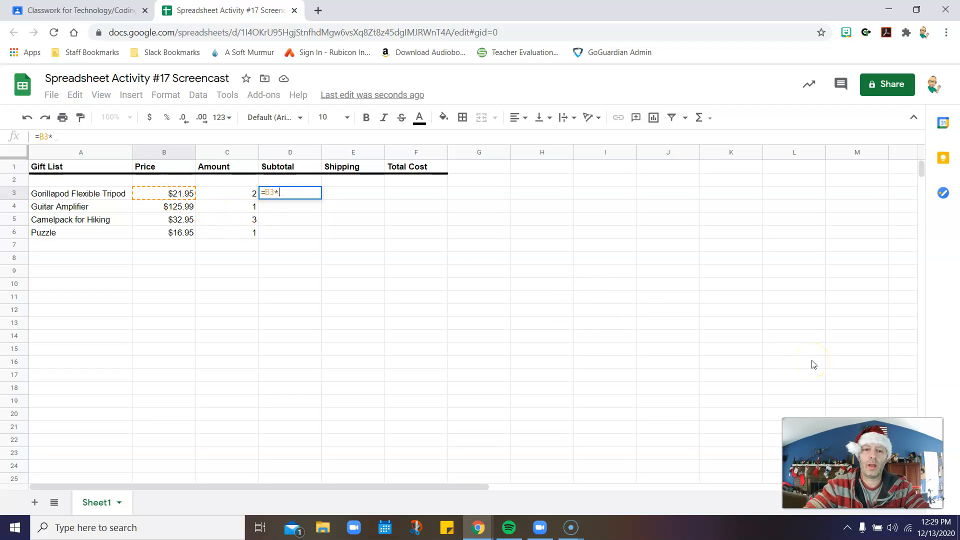
left_click(237, 193)
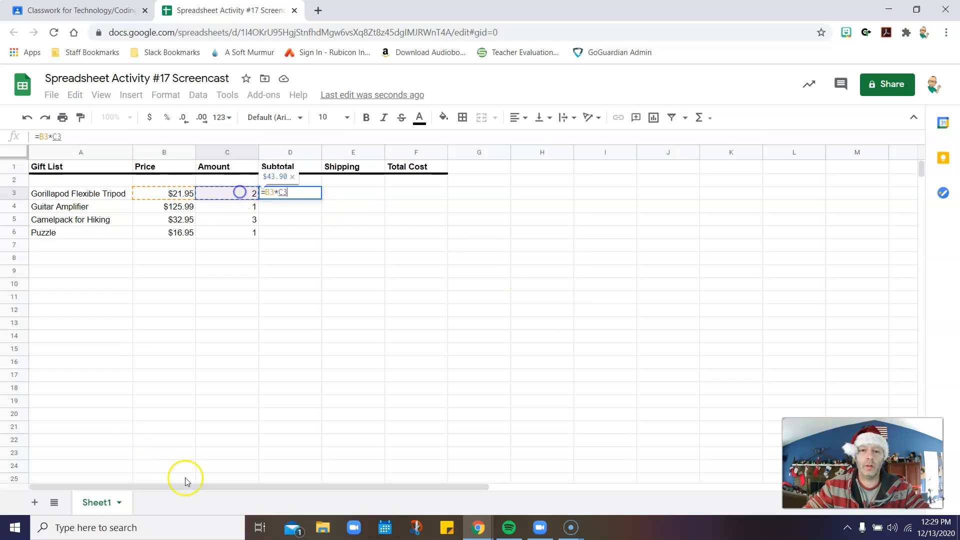
key("Return")
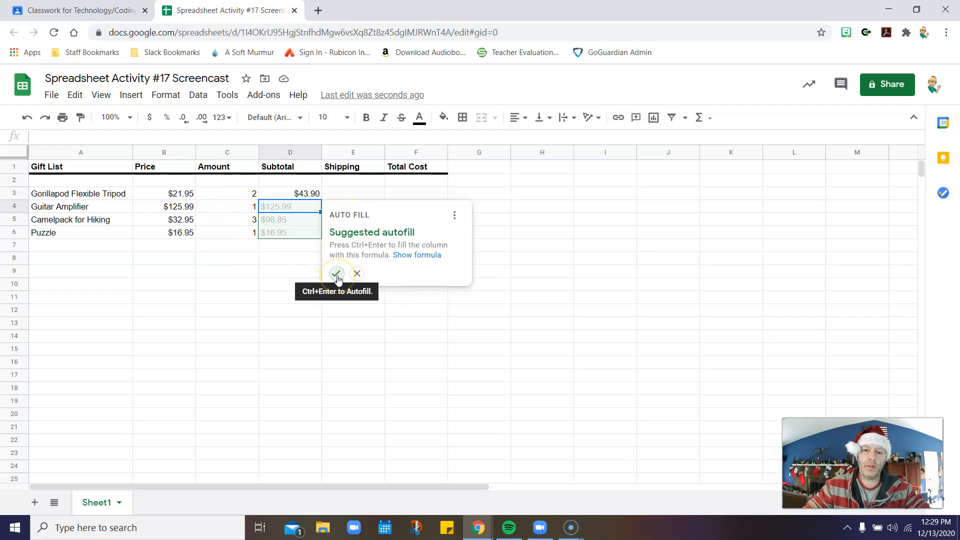
left_click(478, 311)
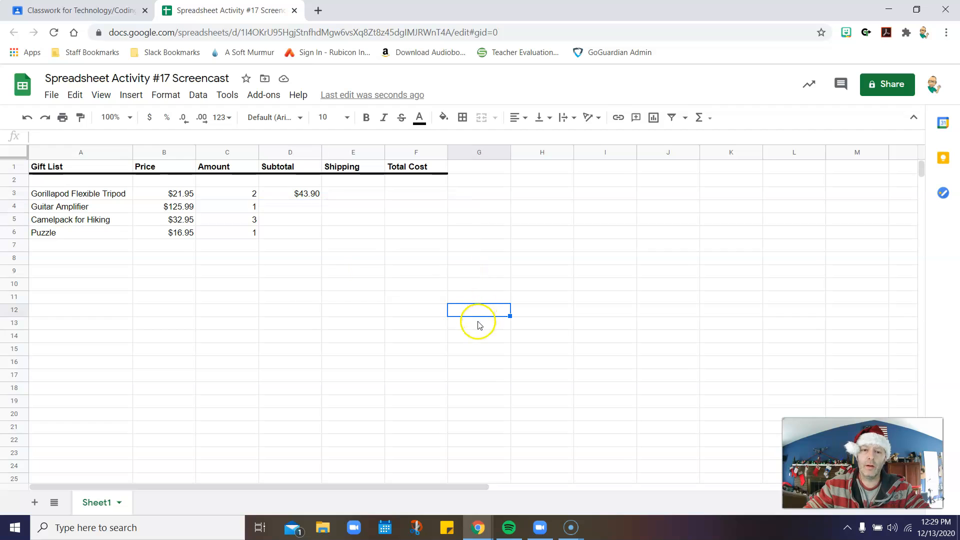
Step: Fill the Subtotal formula from cell D3 down through D6
left_click(311, 197)
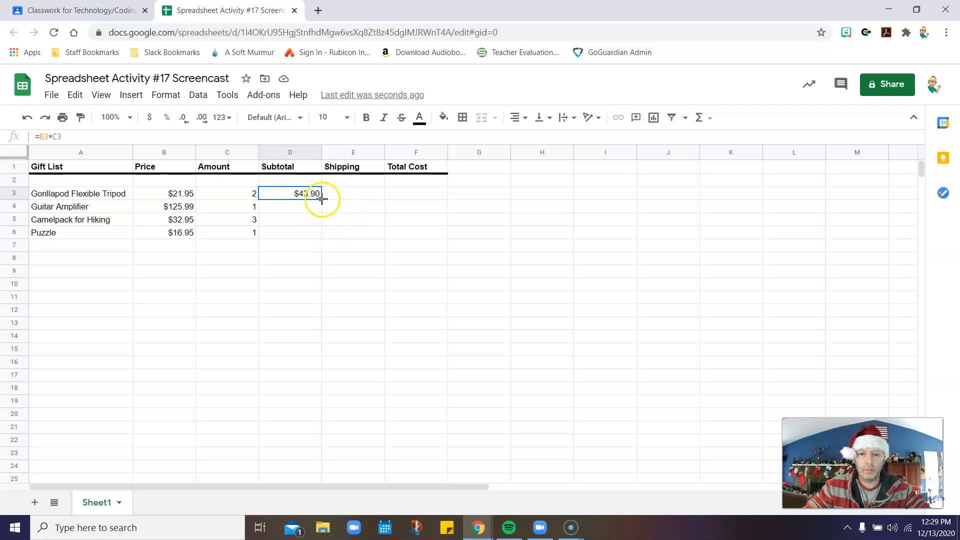
left_click_drag(321, 199, 320, 232)
left_click(300, 310)
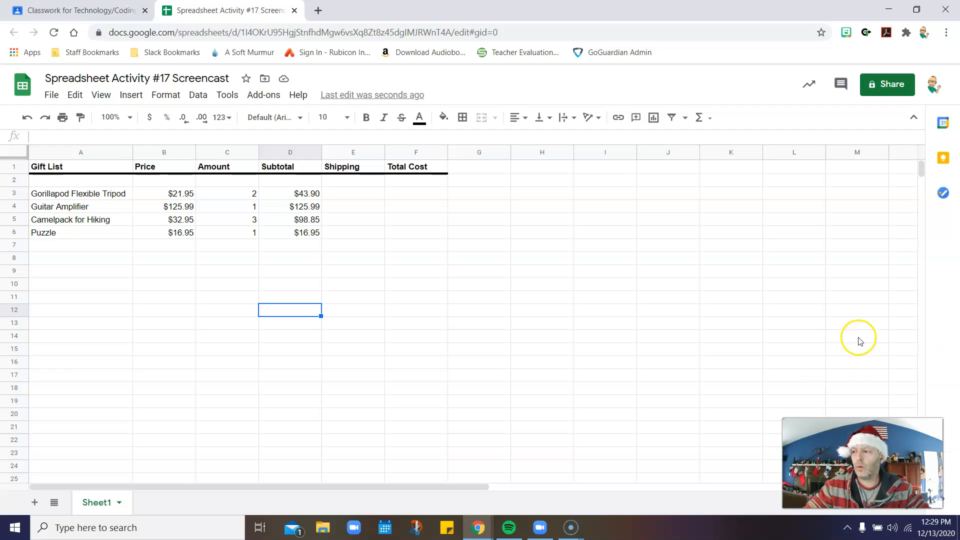
Step: Enter the Shipping formula =D3*10% in cell E3 and accept the suggested autofill for E4 to E6
left_click(352, 194)
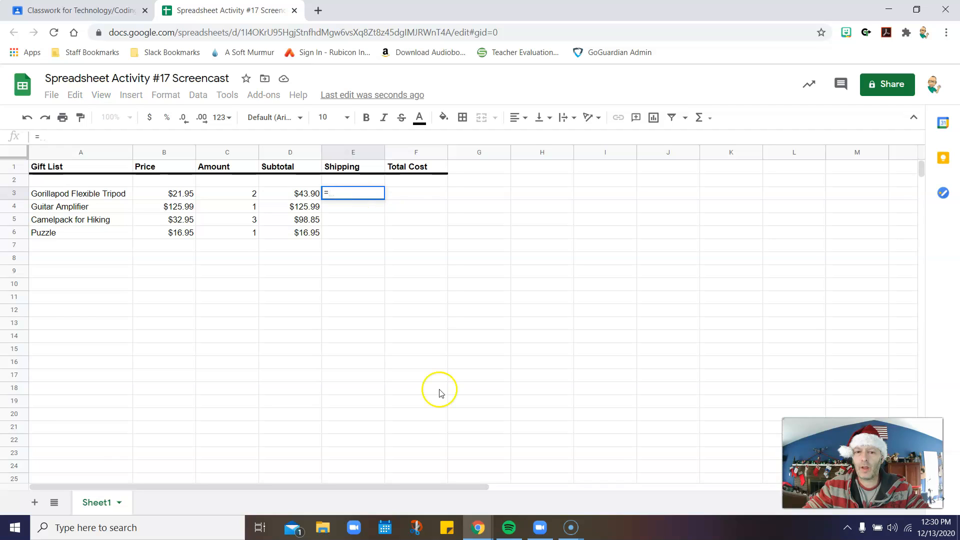
left_click(286, 192)
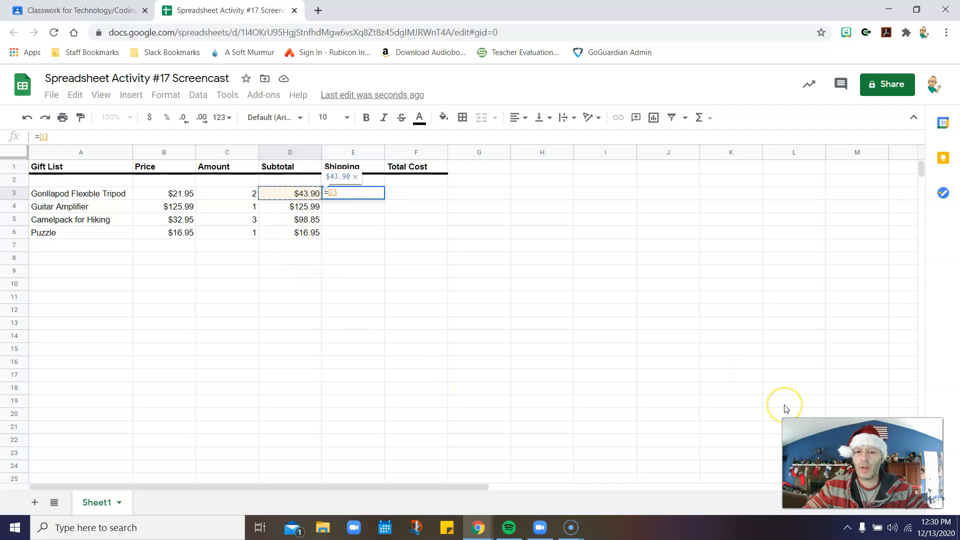
type("*")
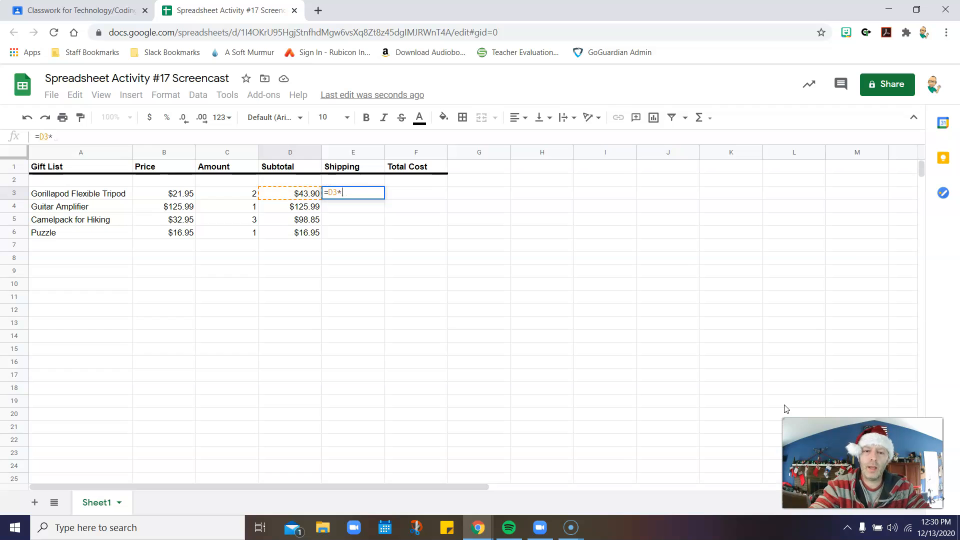
type("10")
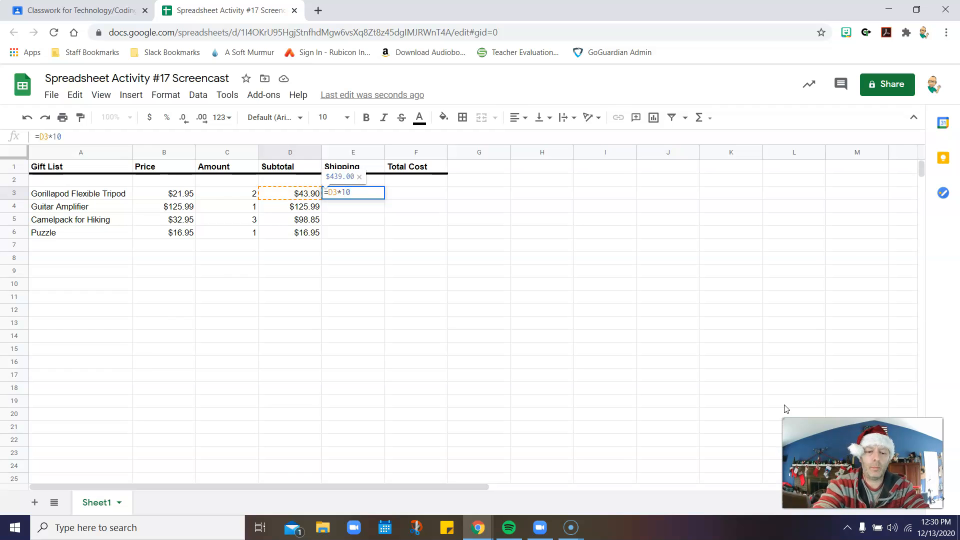
type("%")
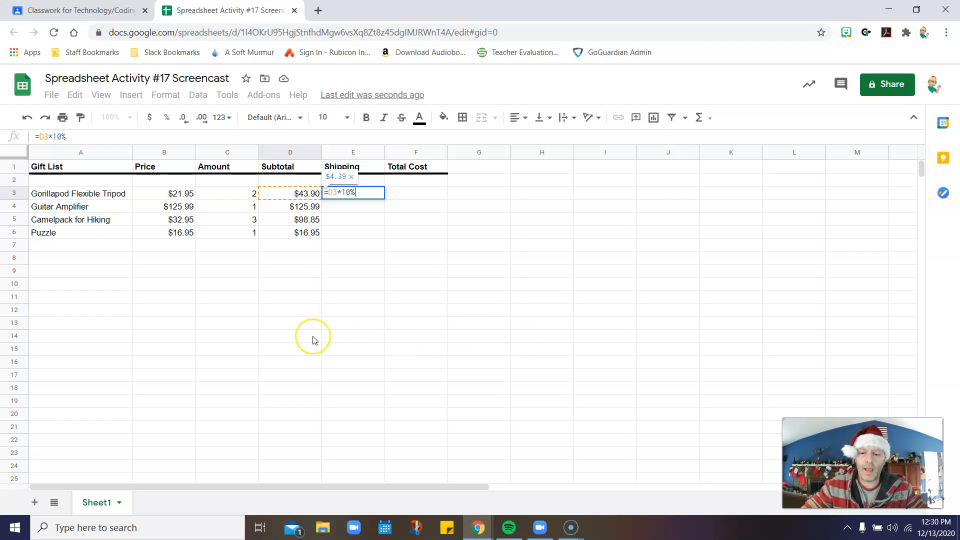
key("Return")
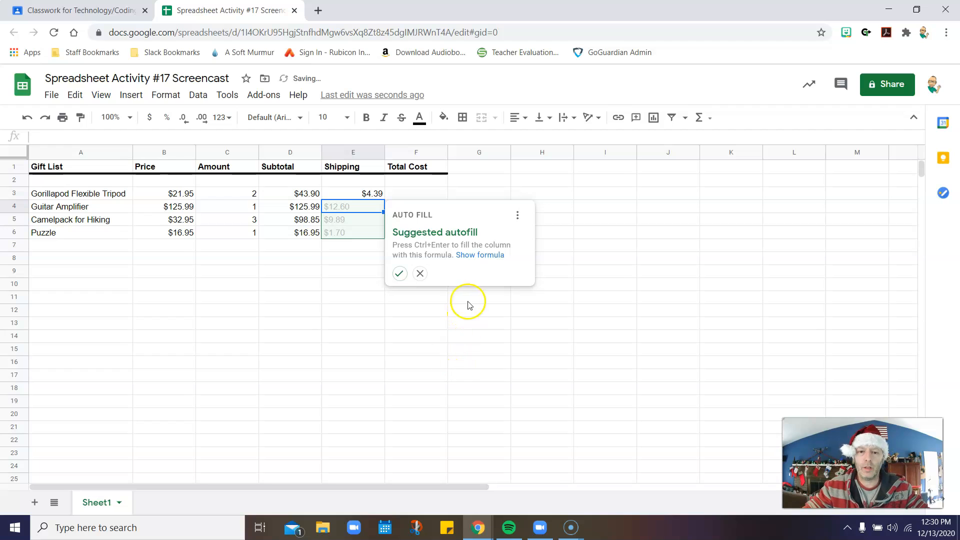
left_click(400, 274)
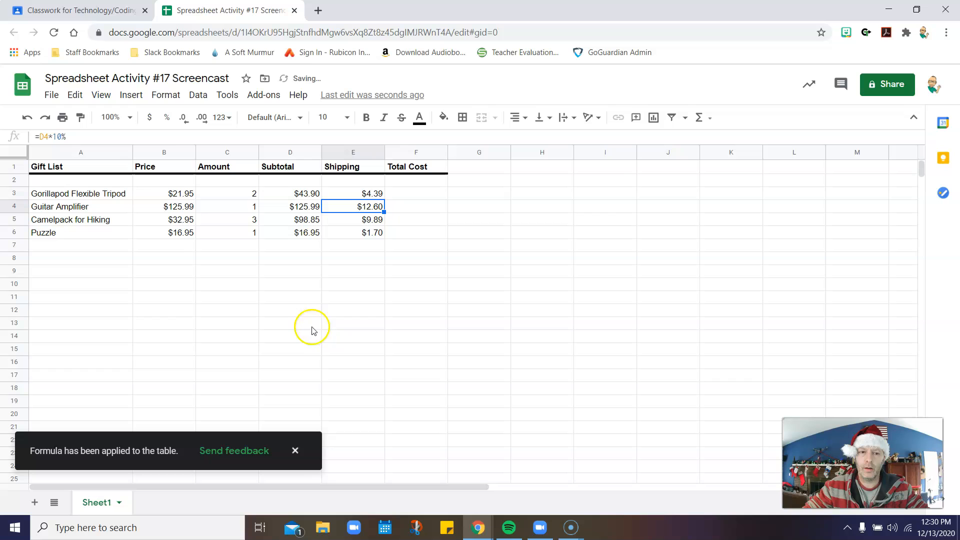
Step: Display the sheet's formulas to check the Subtotal and Shipping columns, and switch back to showing values
left_click(129, 118)
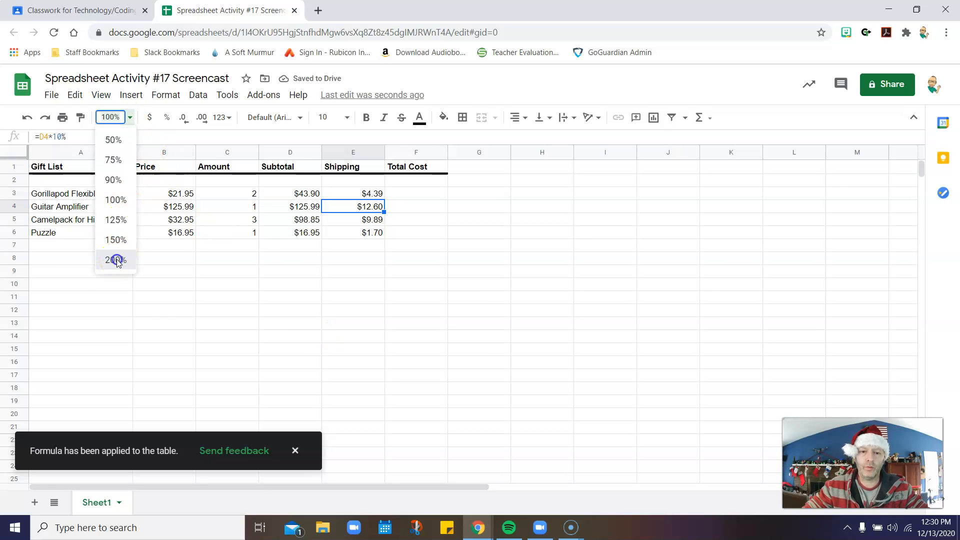
left_click(115, 260)
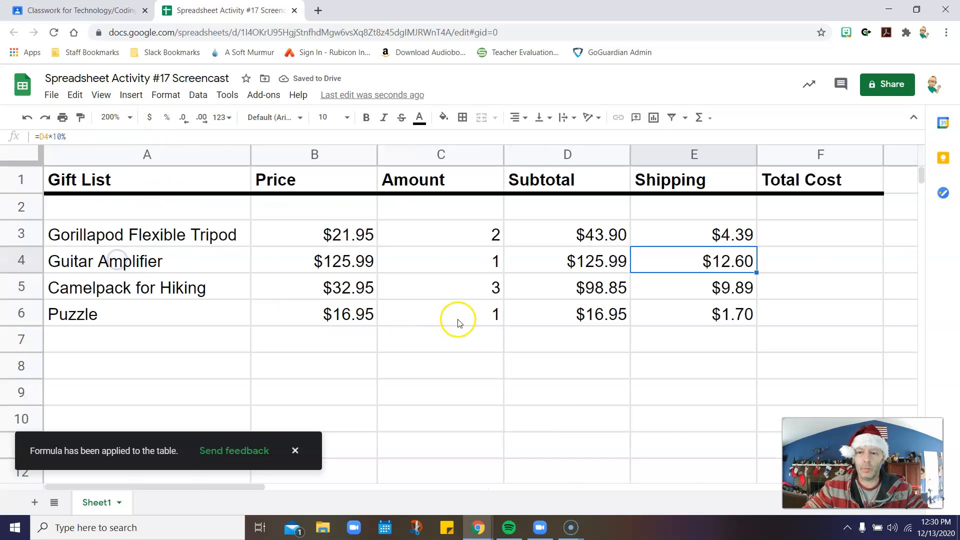
left_click(343, 235)
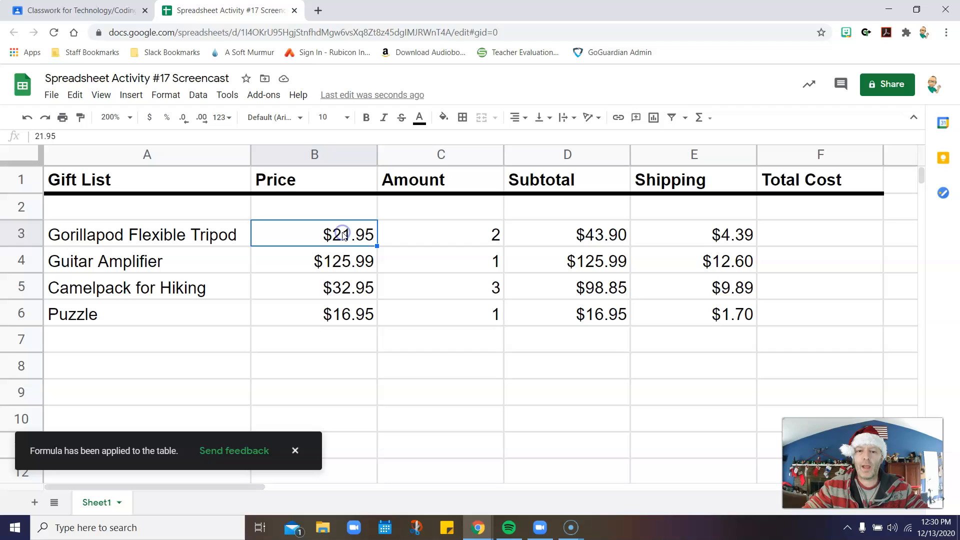
left_click(440, 234)
left_click(552, 235)
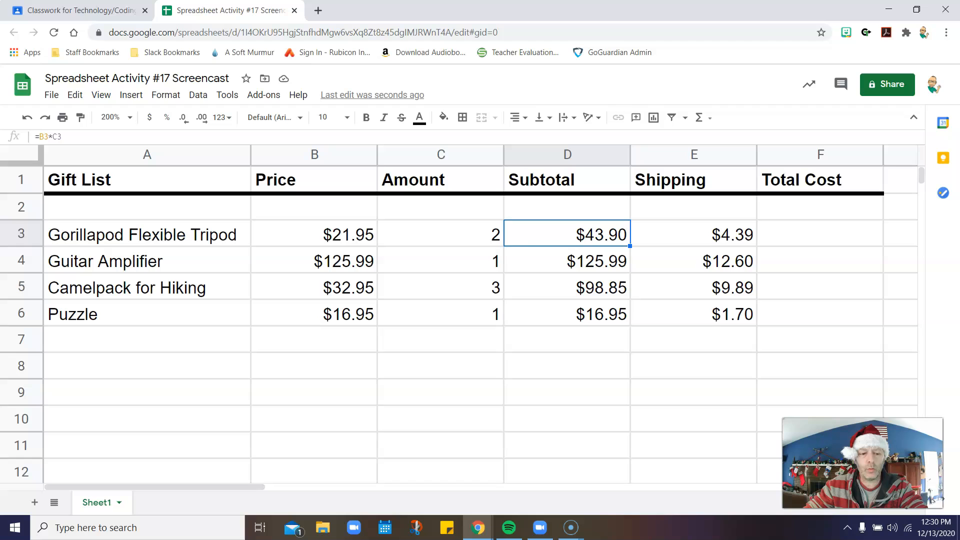
key("ctrl+grave")
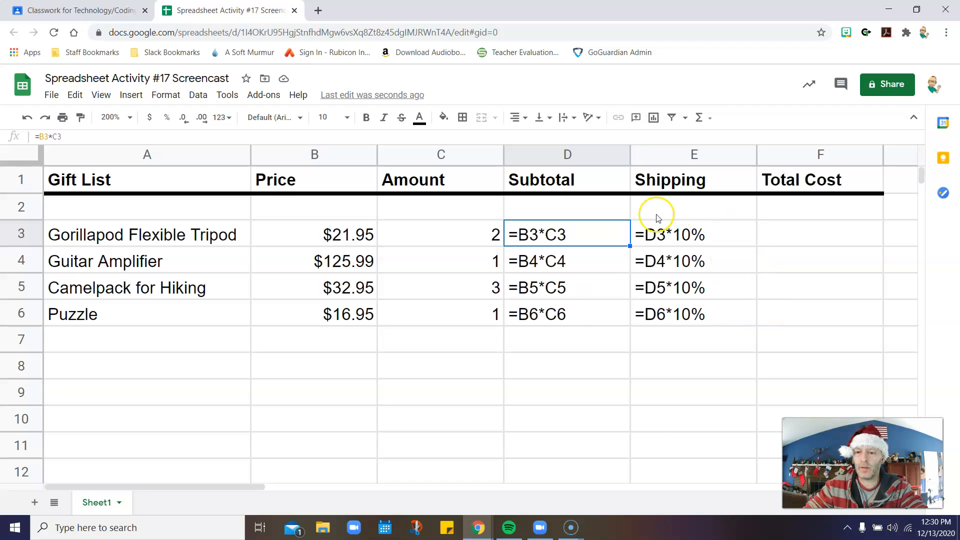
key("ctrl+grave")
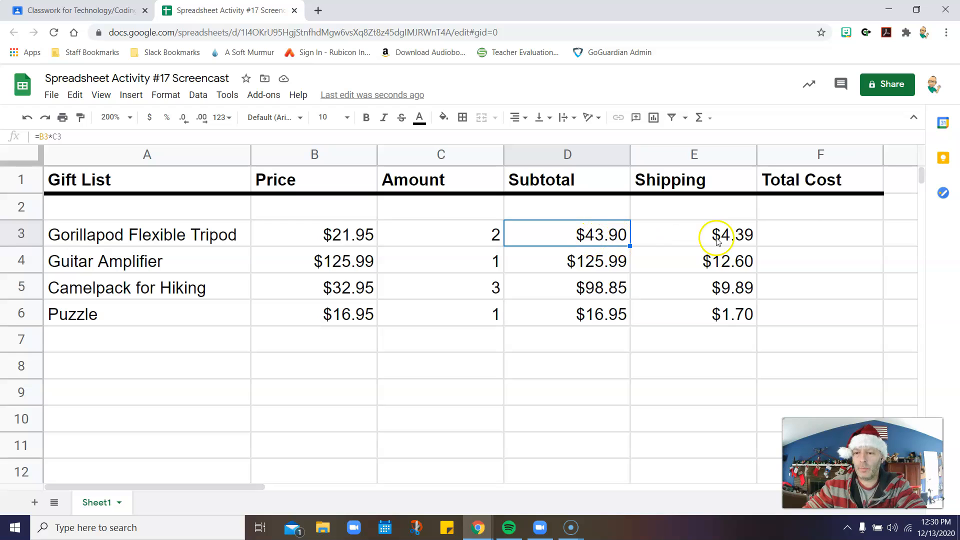
Step: Enter the Total Cost formula =D3+E3 in cell F3 and accept the suggested autofill for F4 to F6
left_click(800, 235)
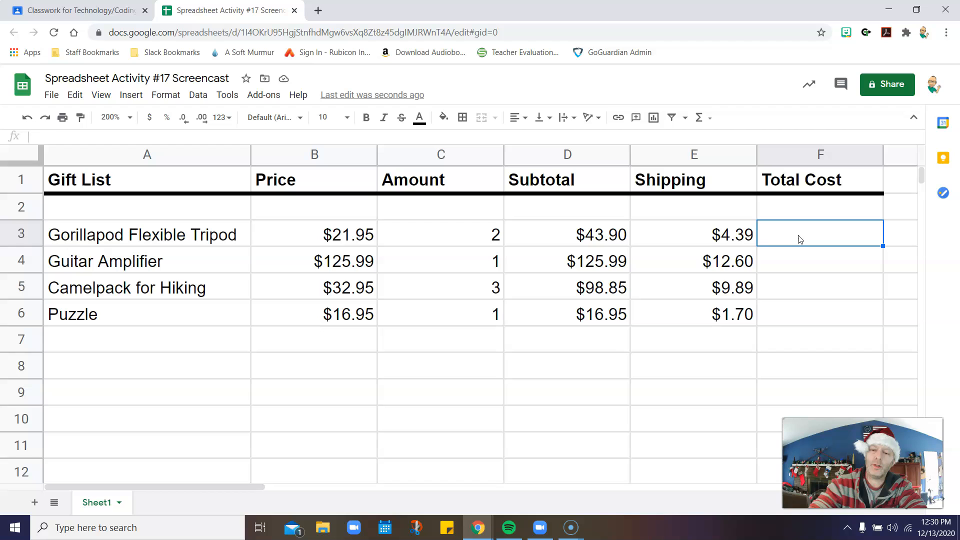
left_click(607, 235)
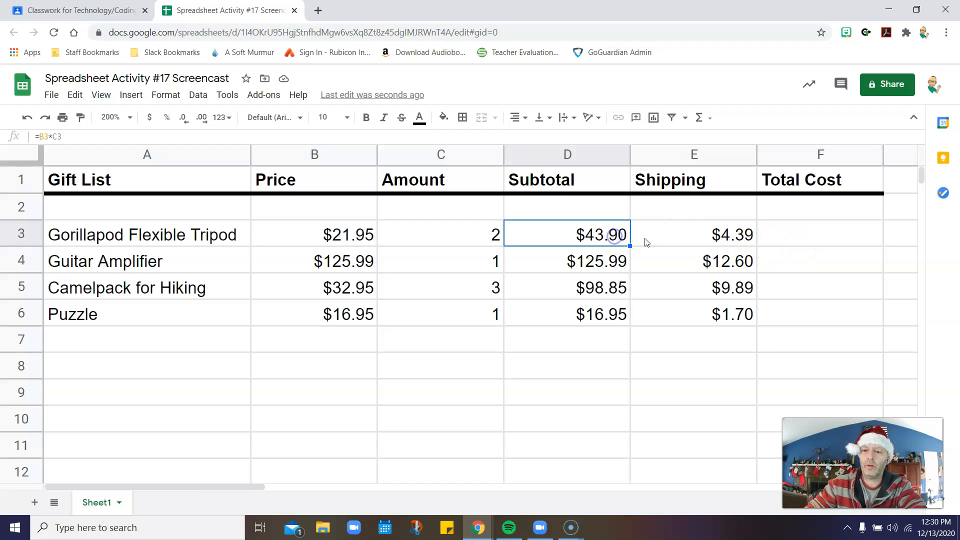
left_click(645, 240)
left_click(814, 242)
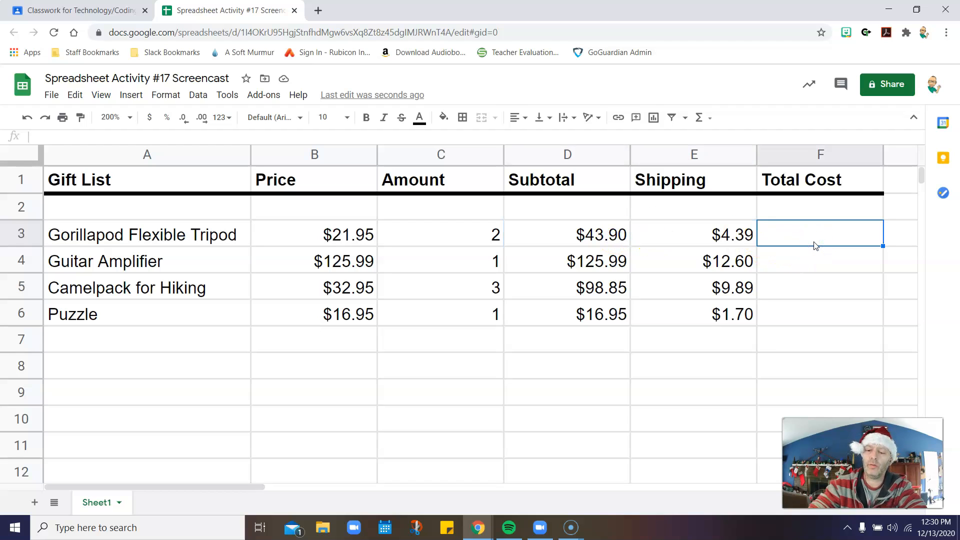
type("=")
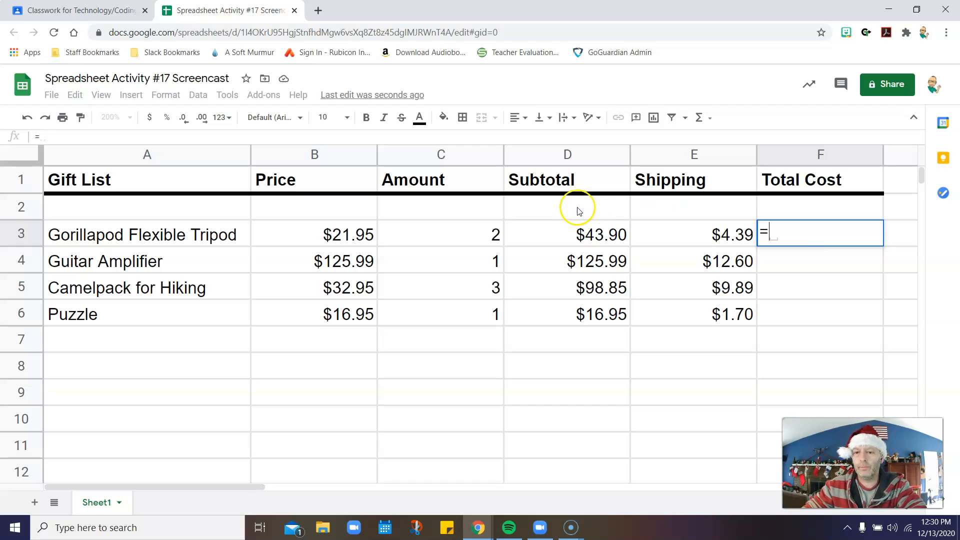
left_click(570, 235)
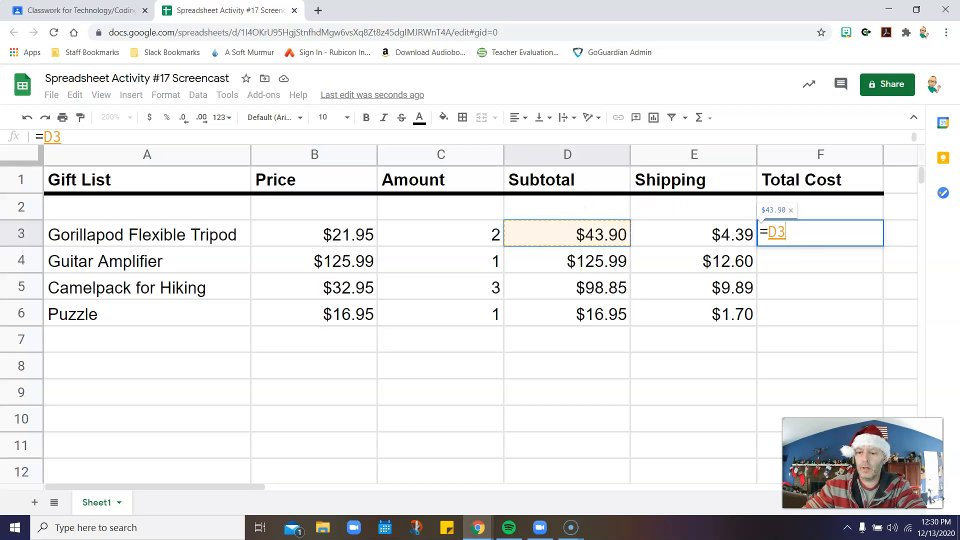
type("+")
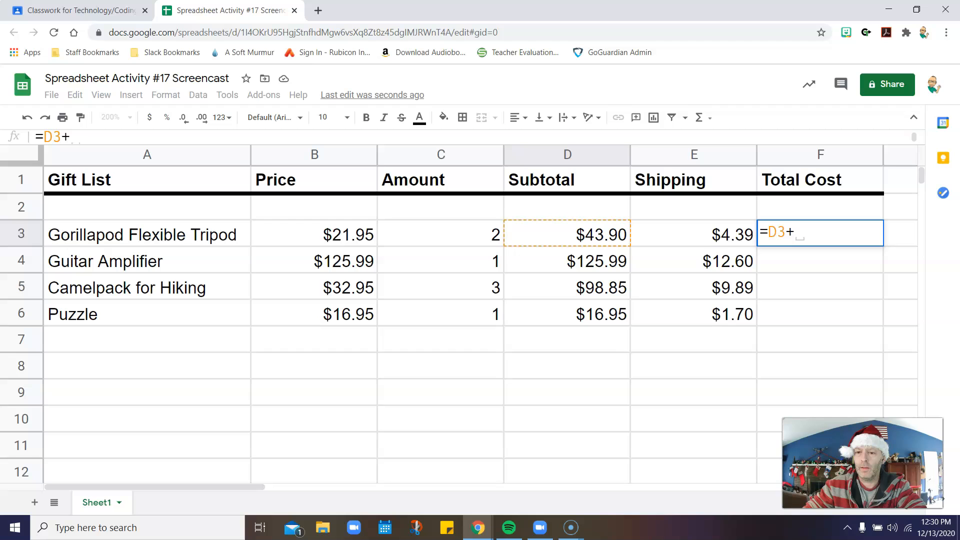
left_click(682, 240)
key("Return")
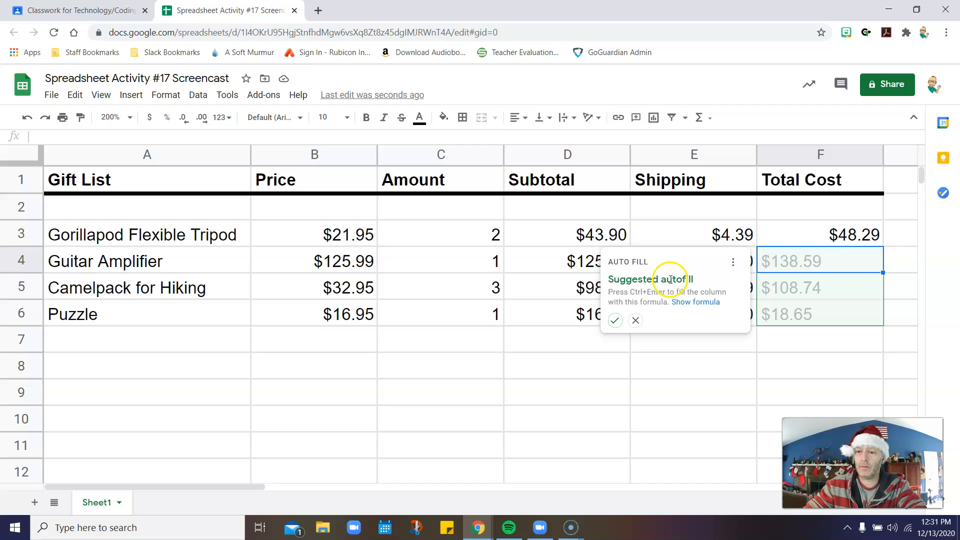
left_click(615, 321)
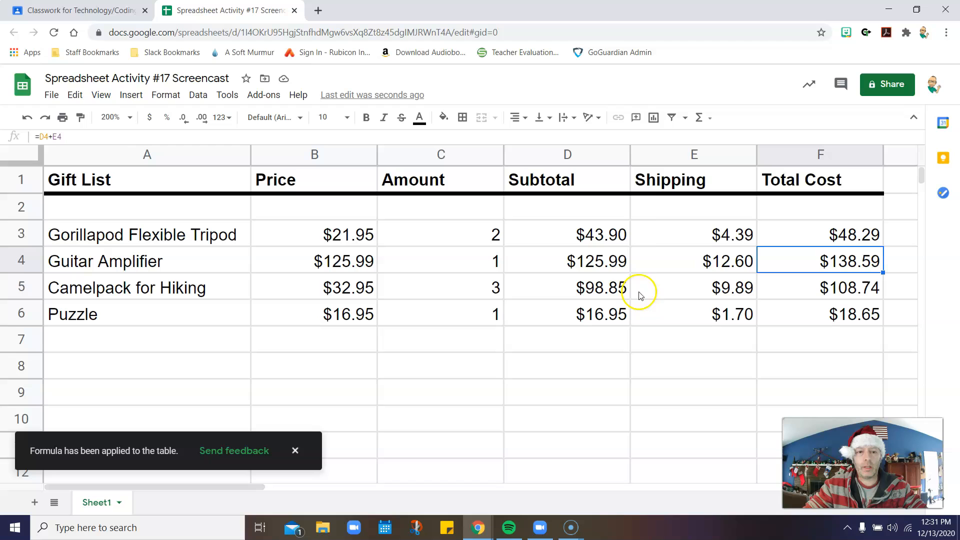
Step: Enter the label "Total Cost of Christmas Gifts" in cell C8
left_click(128, 117)
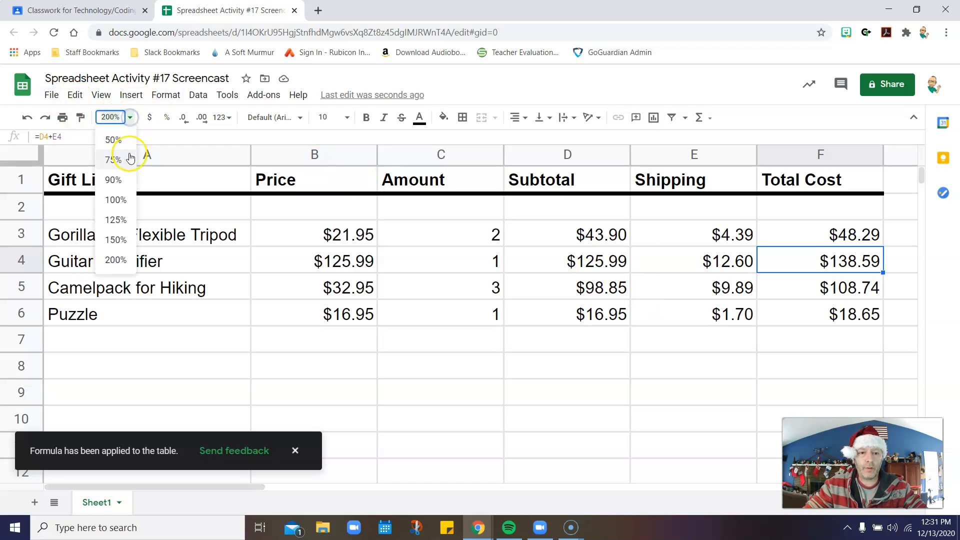
left_click(116, 240)
left_click(625, 312)
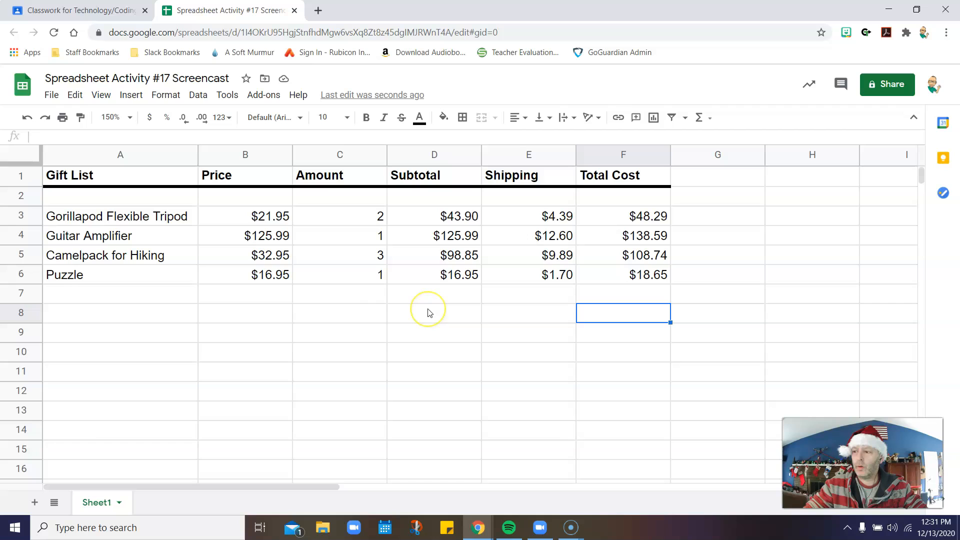
left_click(371, 316)
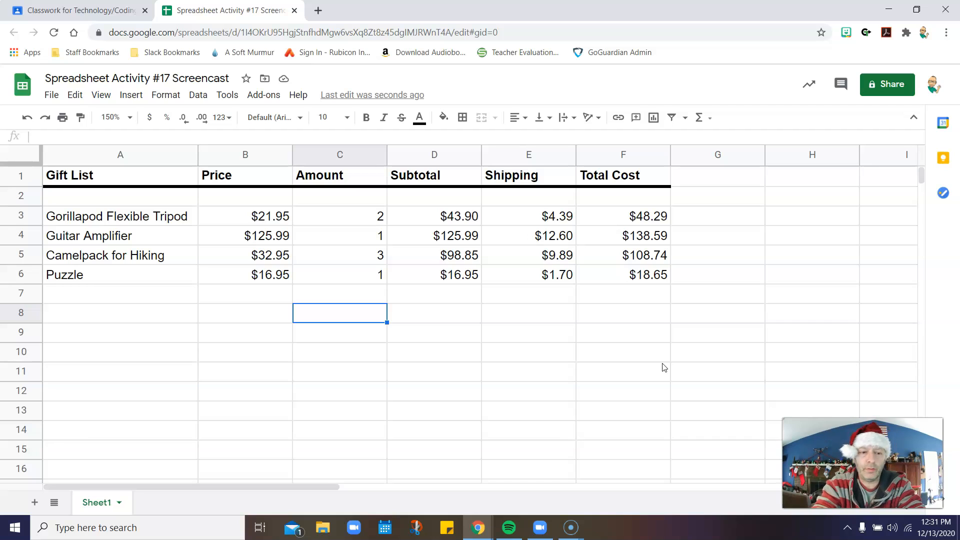
type("T")
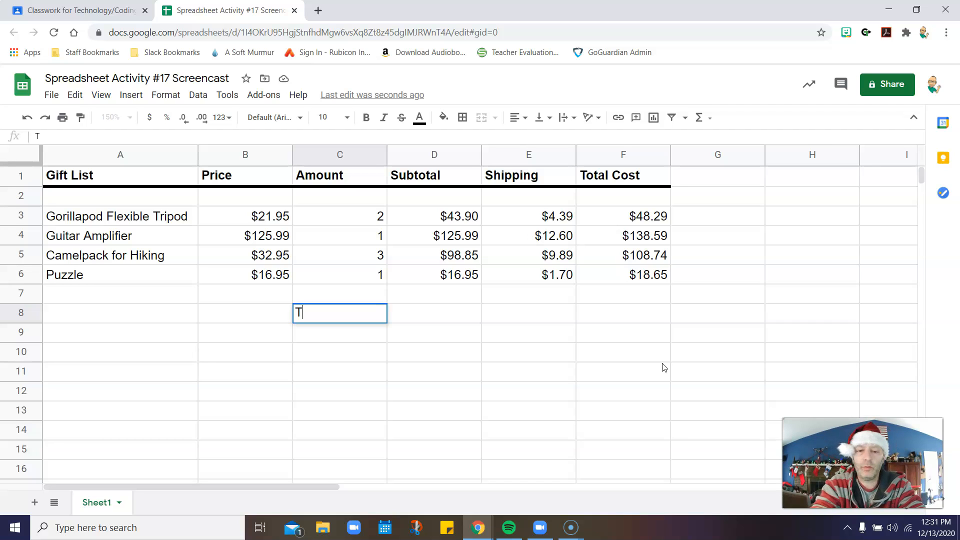
type("otal Cost")
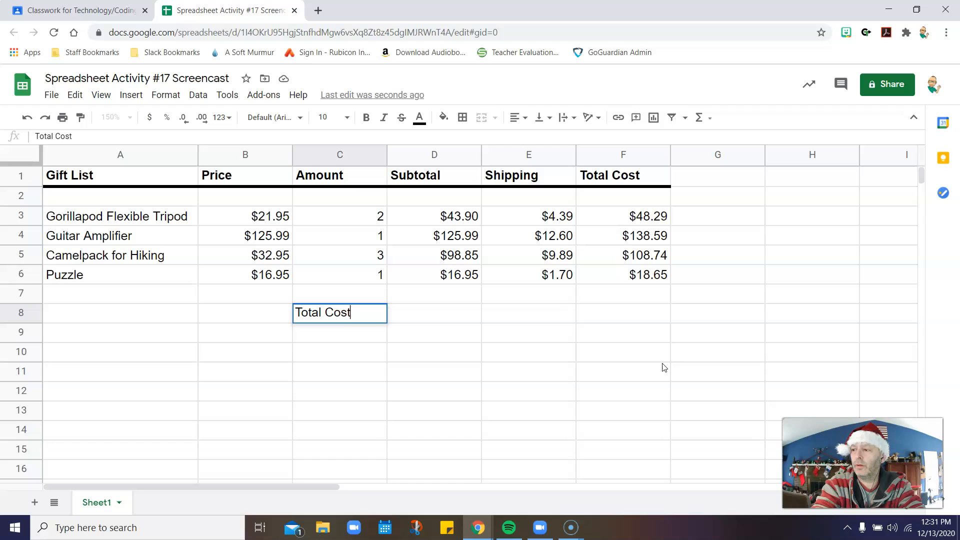
type(" of Christmas Gifts")
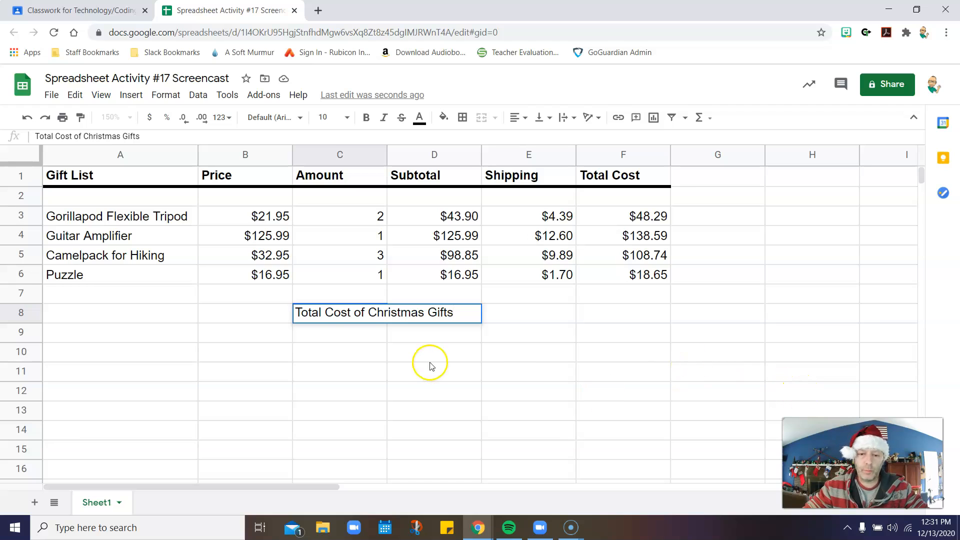
left_click(327, 351)
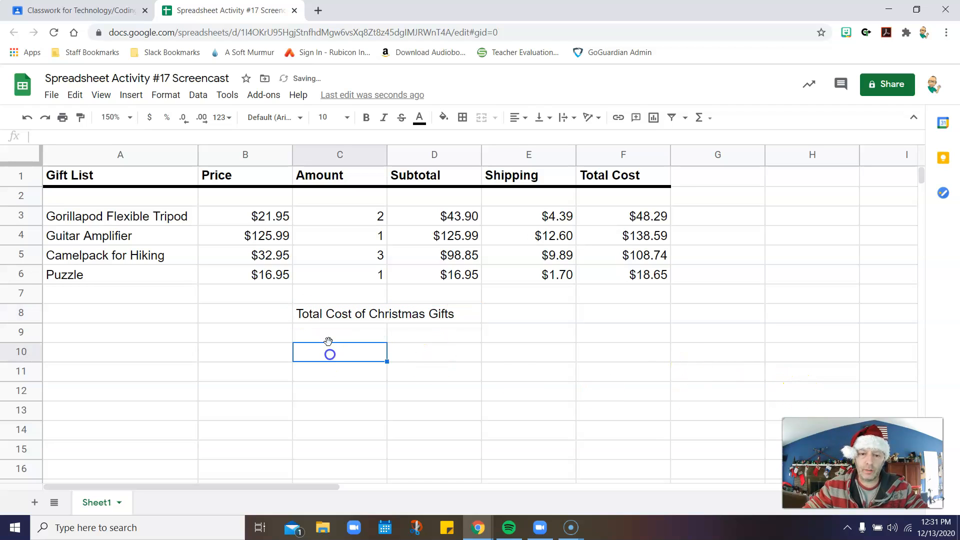
Step: Make the total label in cells C8 to D8 bold
left_click(302, 314)
left_click_drag(299, 314, 439, 313)
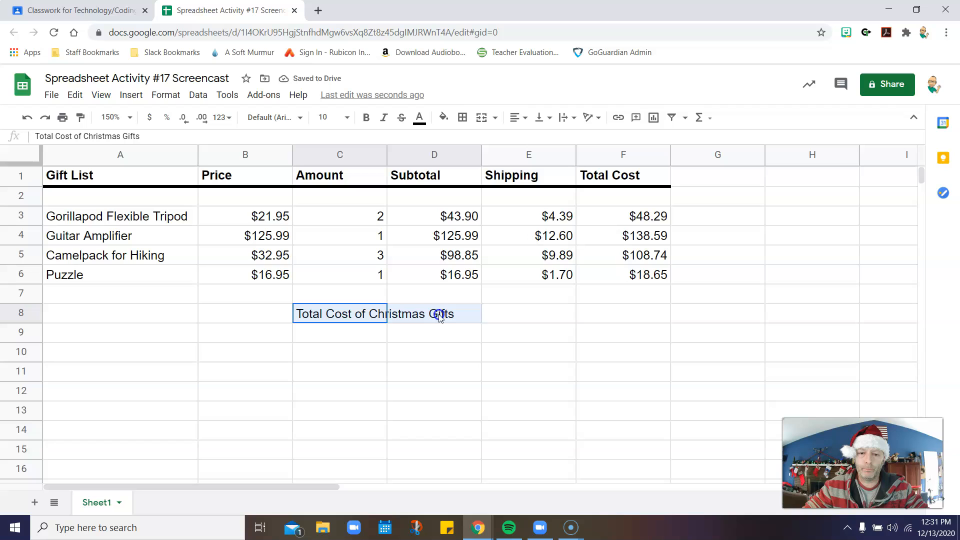
left_click(367, 120)
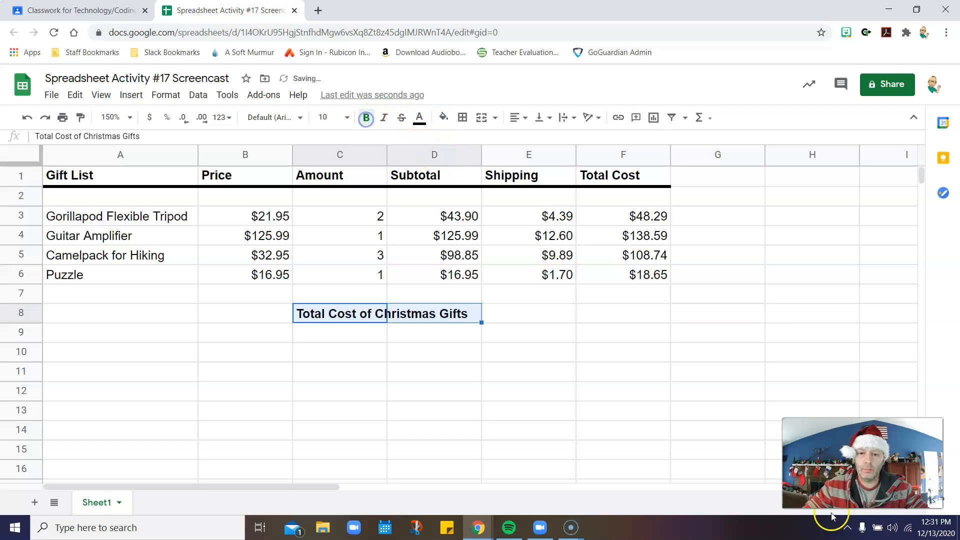
Step: Enter the formula =SUM(F3:F6) in cell F8 to total the cost of all gifts
left_click(604, 314)
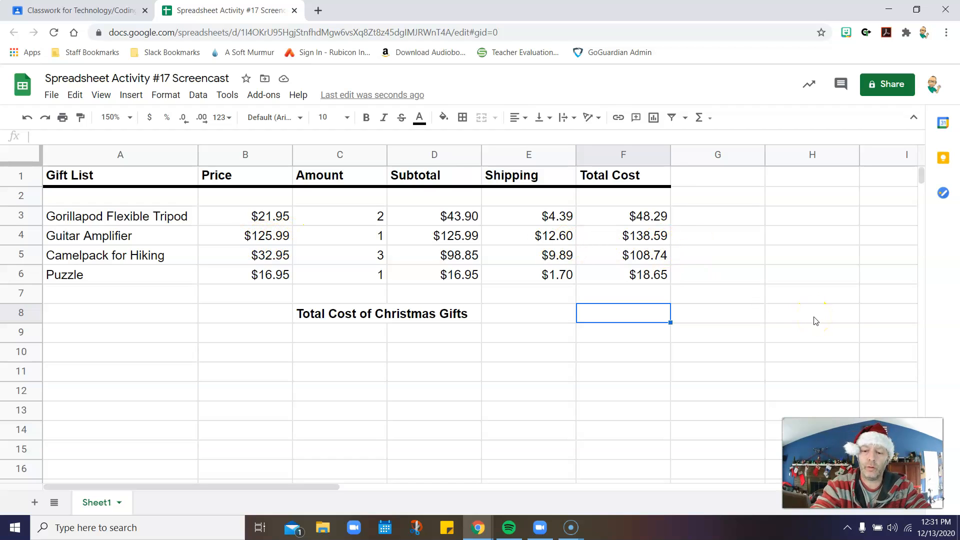
type("=")
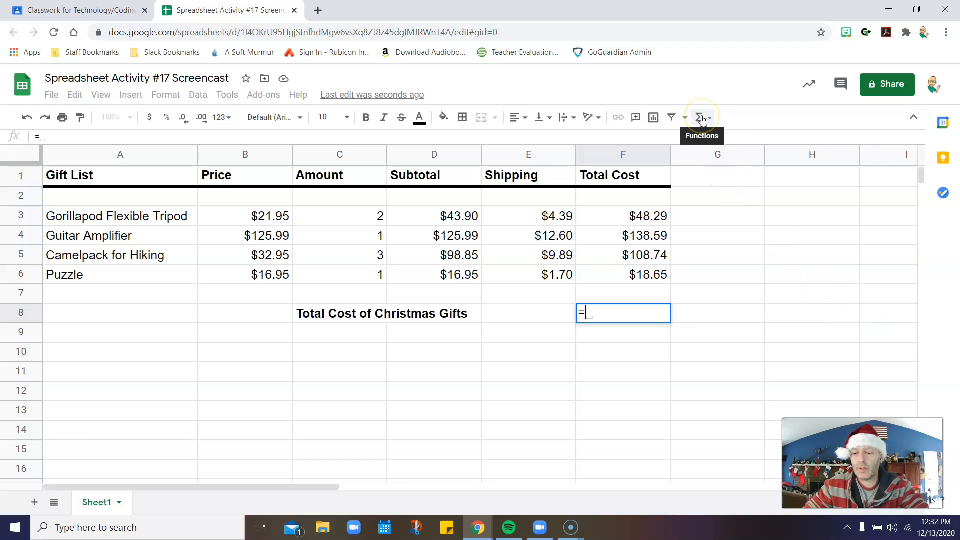
key("BackSpace")
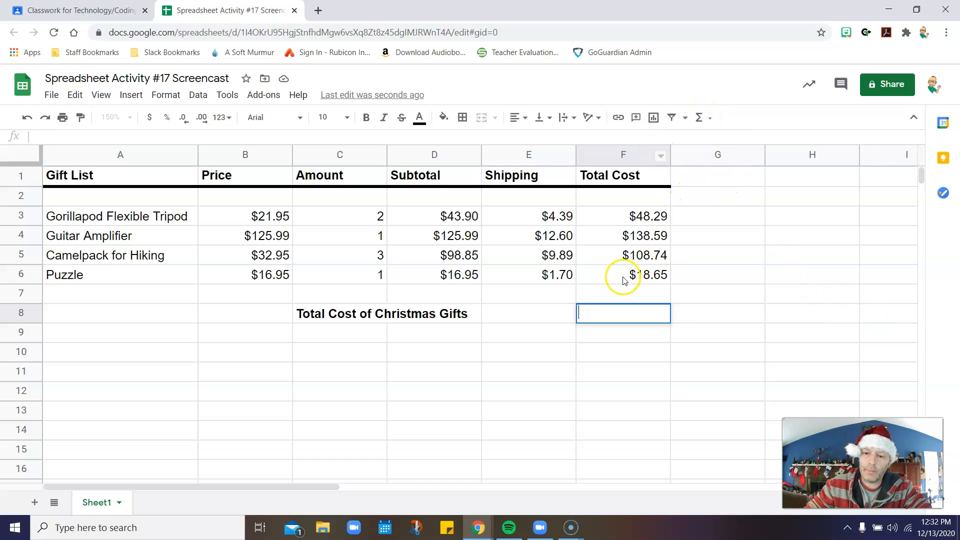
left_click(703, 120)
left_click(707, 135)
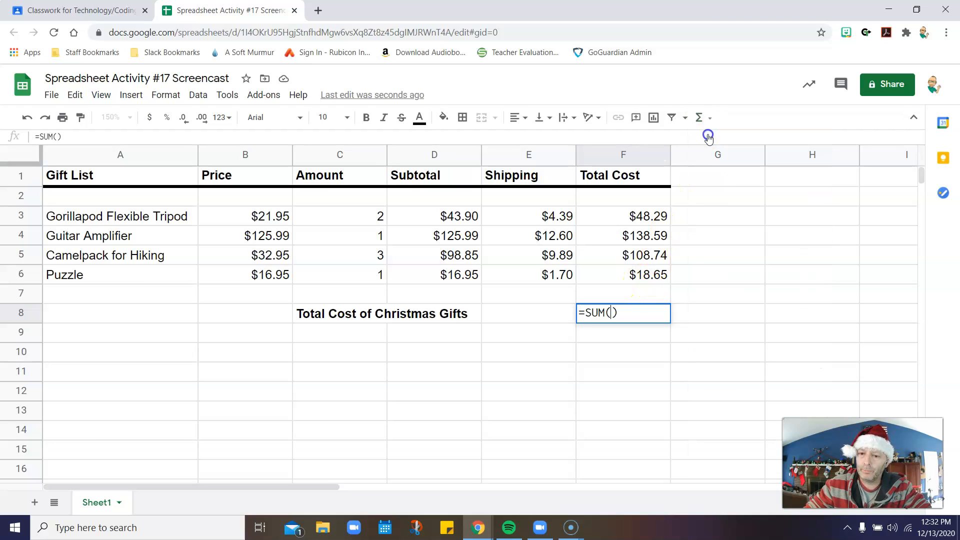
left_click(654, 220)
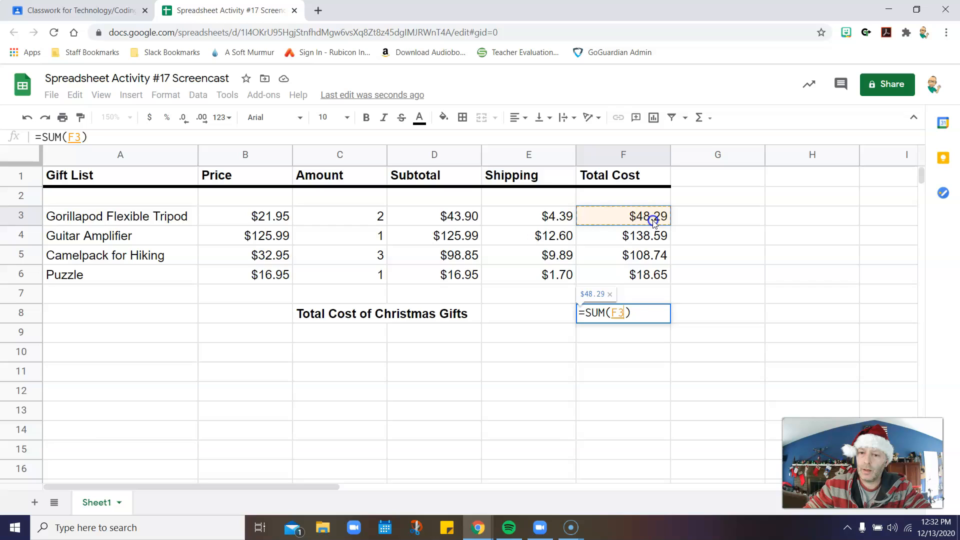
left_click_drag(654, 220, 654, 275)
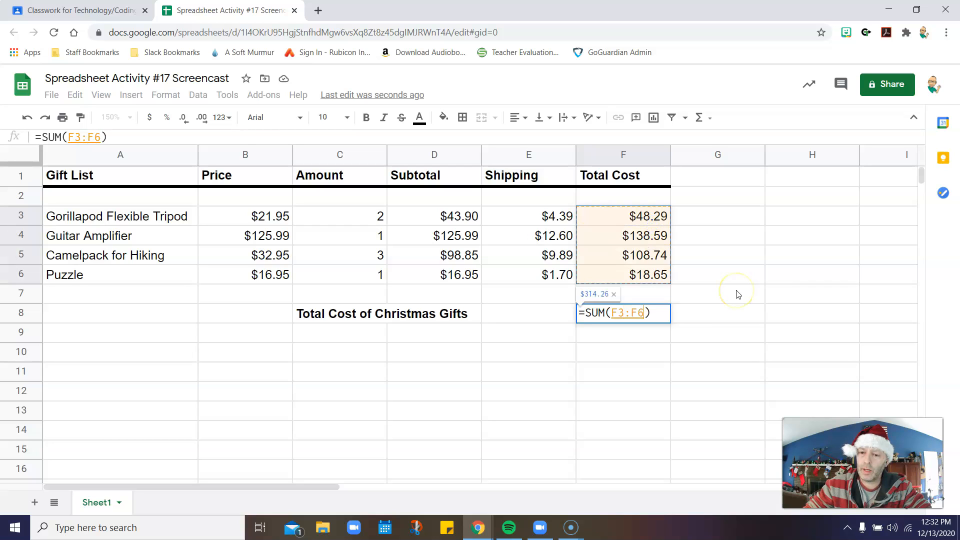
key("Return")
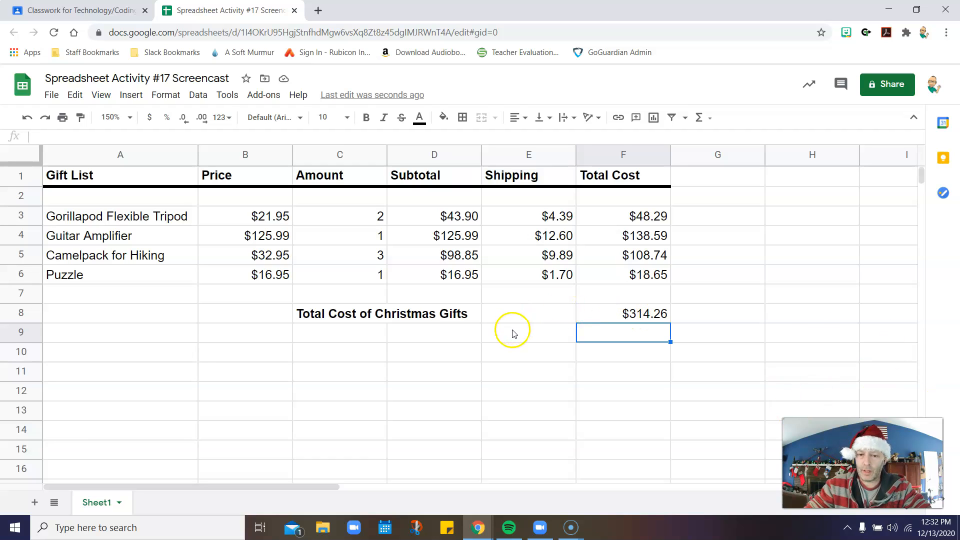
Step: Enter the label "Money I have for Gifts" in cell C9 and the budget 300 in cell F9
left_click(343, 337)
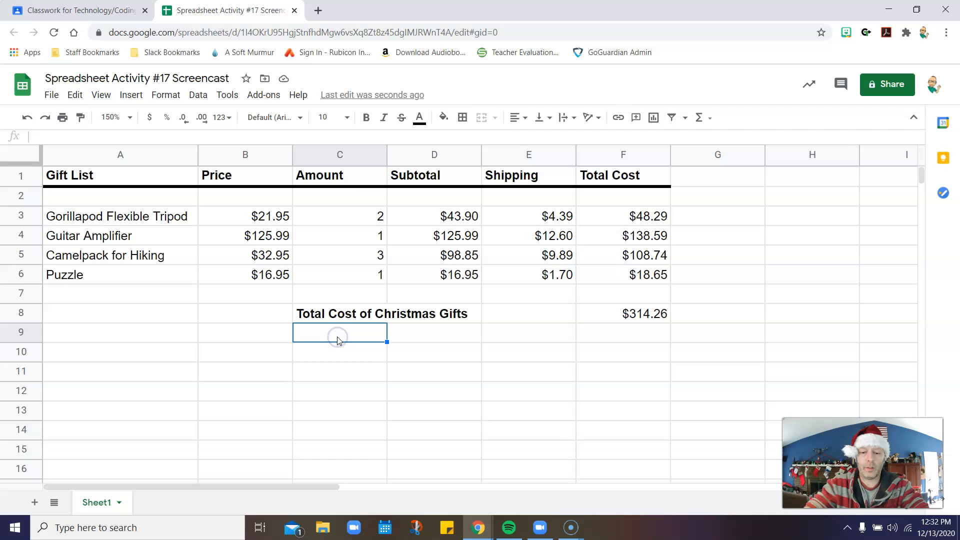
type("Money I have for Gif")
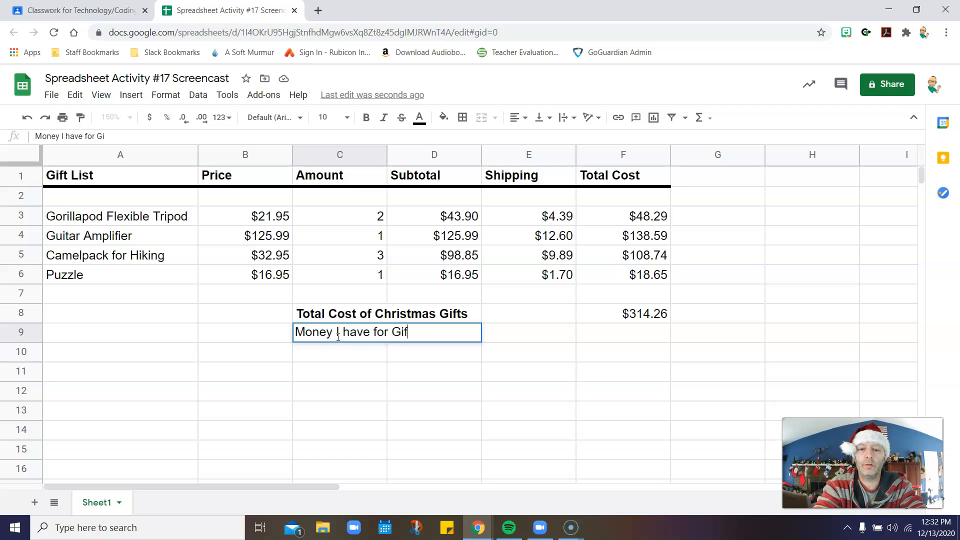
type("ts")
key("Tab")
key("Tab")
key("Tab")
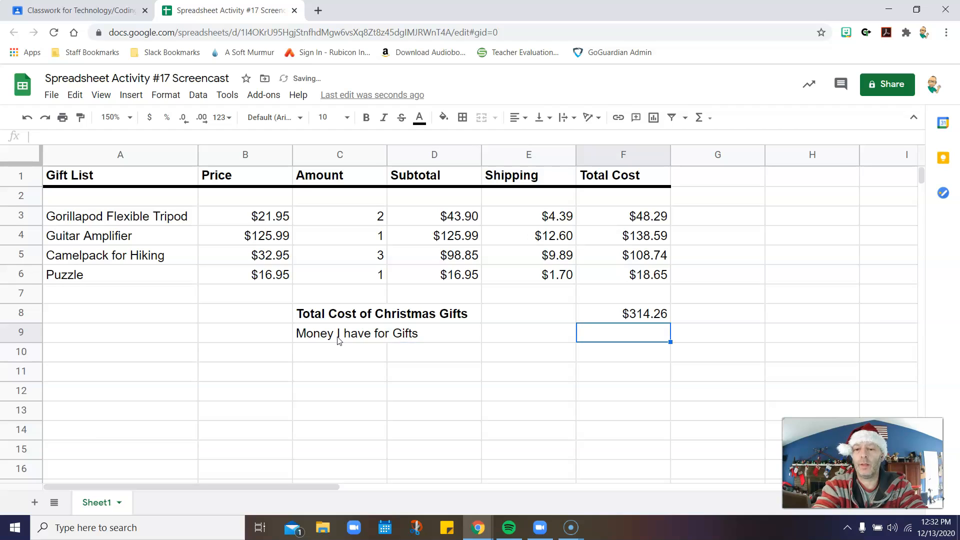
type("300")
key("Return")
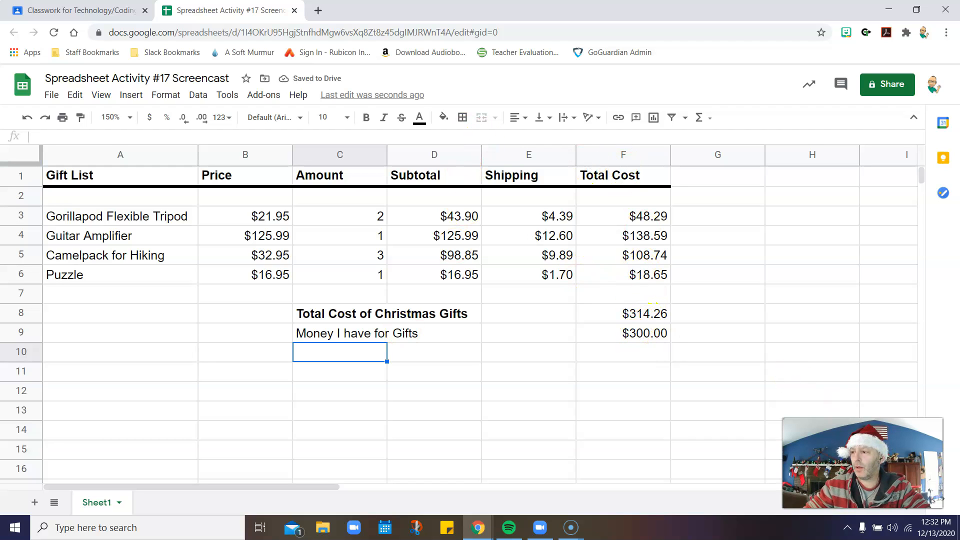
Step: Enter the label "Amount too much or too little" in cell C11 and make cells C11 to D11 bold
left_click(310, 379)
type("Amount to")
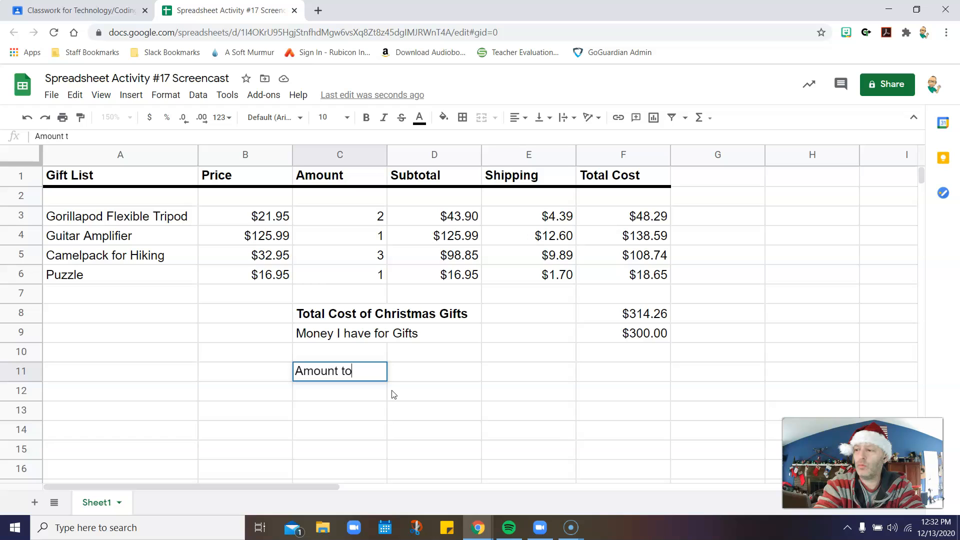
type("o muc")
key("BackSpace")
type("uch or too little")
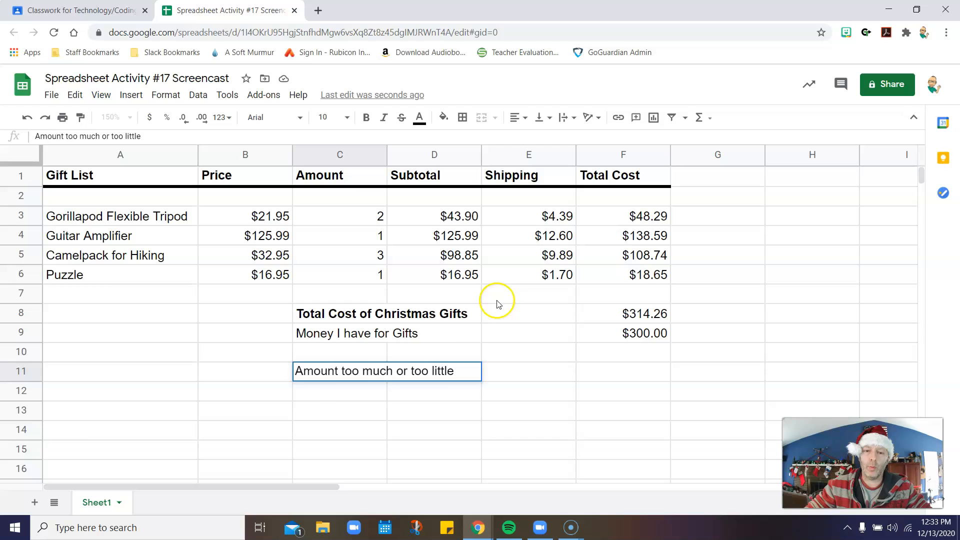
left_click(336, 391)
left_click_drag(334, 379, 426, 373)
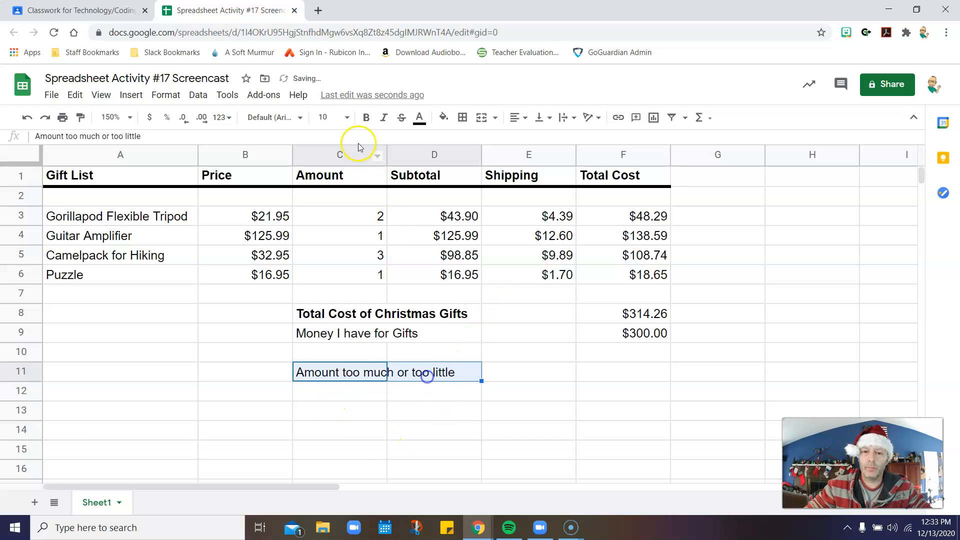
left_click(367, 120)
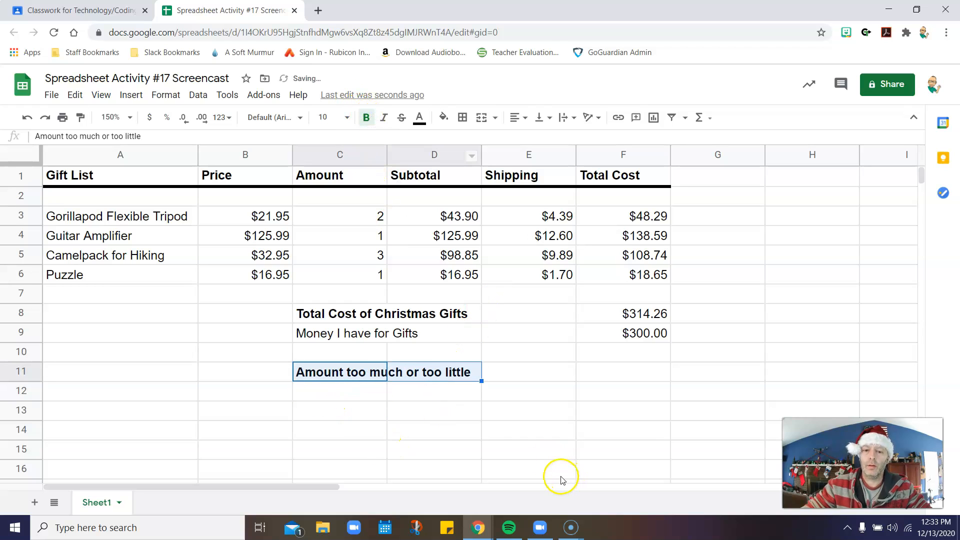
Step: Enter the formula =F9-F8 in cell F11 to subtract the total gift cost from the available money
left_click(633, 380)
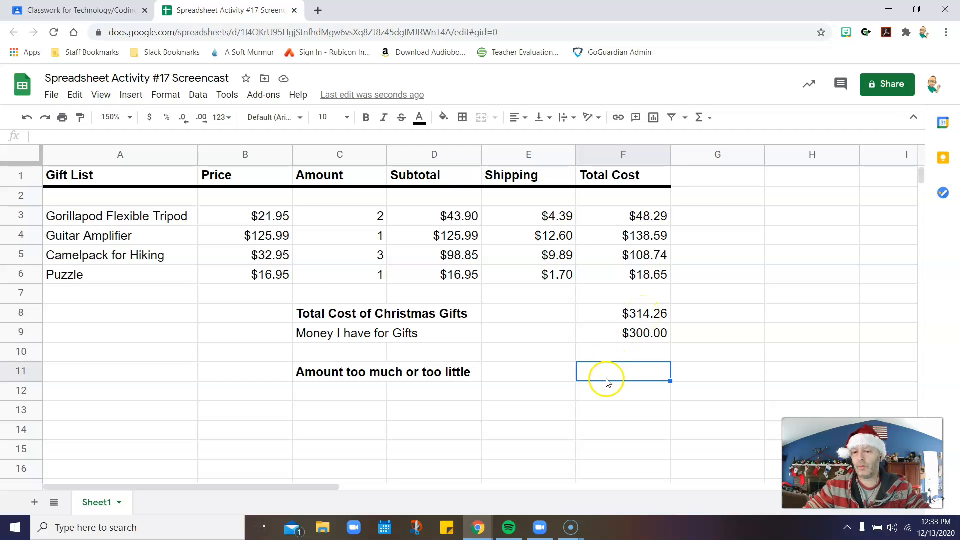
type("=")
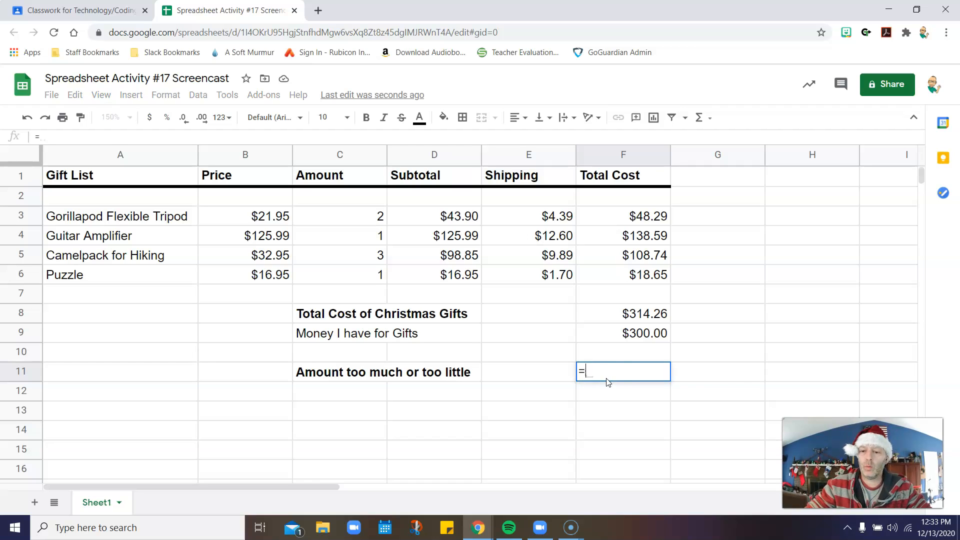
left_click(619, 333)
type("-")
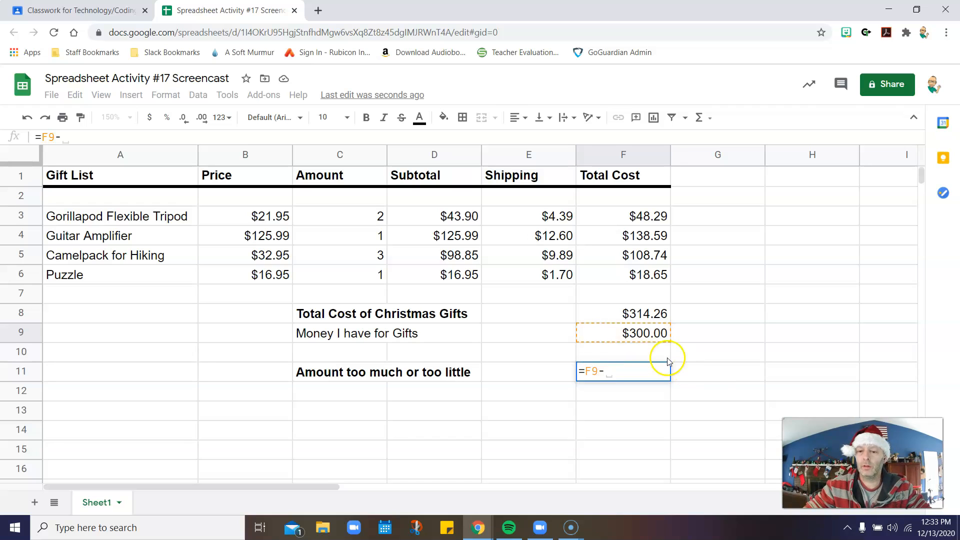
left_click(642, 314)
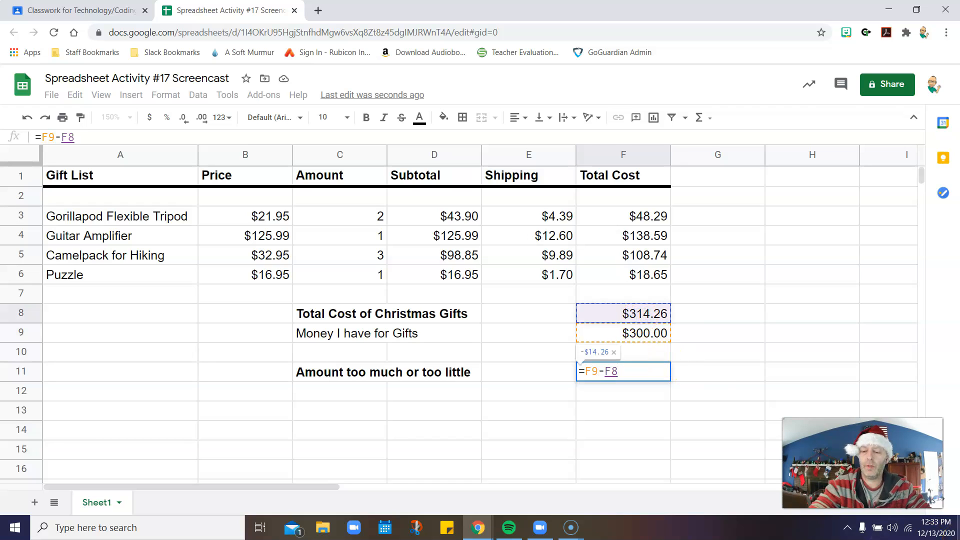
key("Return")
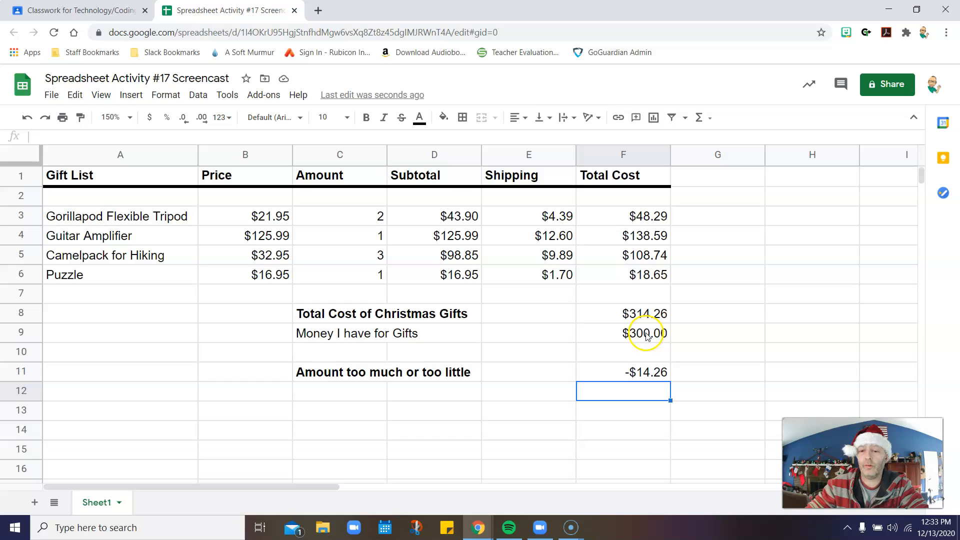
Step: Try an amount of 1 for the Gorillapod Flexible Tripod in cell C3, and restore it to 2
scroll(799, 278, "down", 3)
scroll(785, 302, "up", 3)
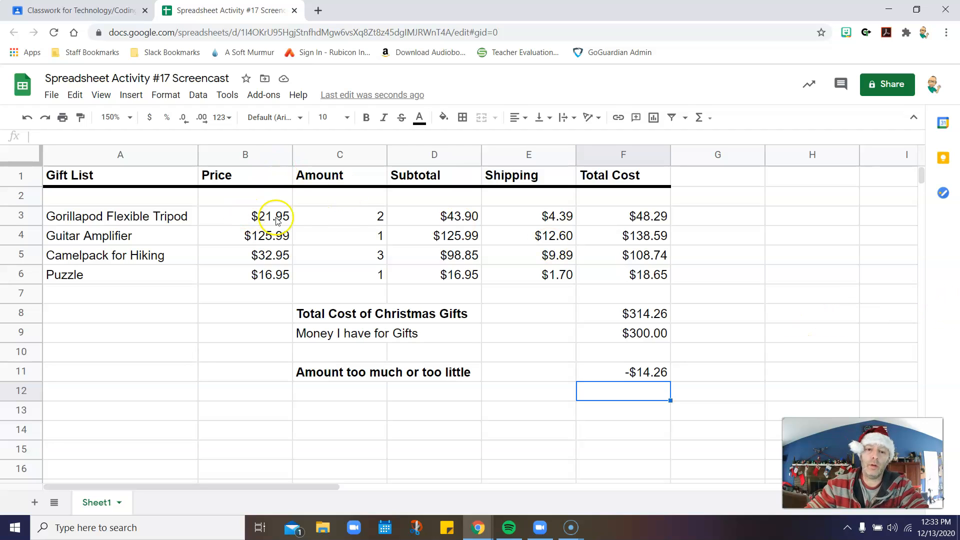
left_click(380, 218)
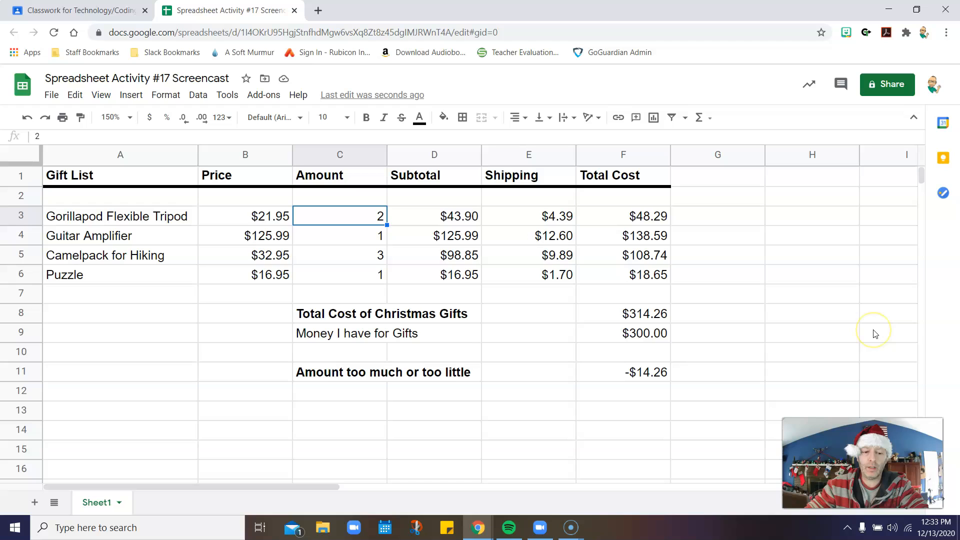
type("1")
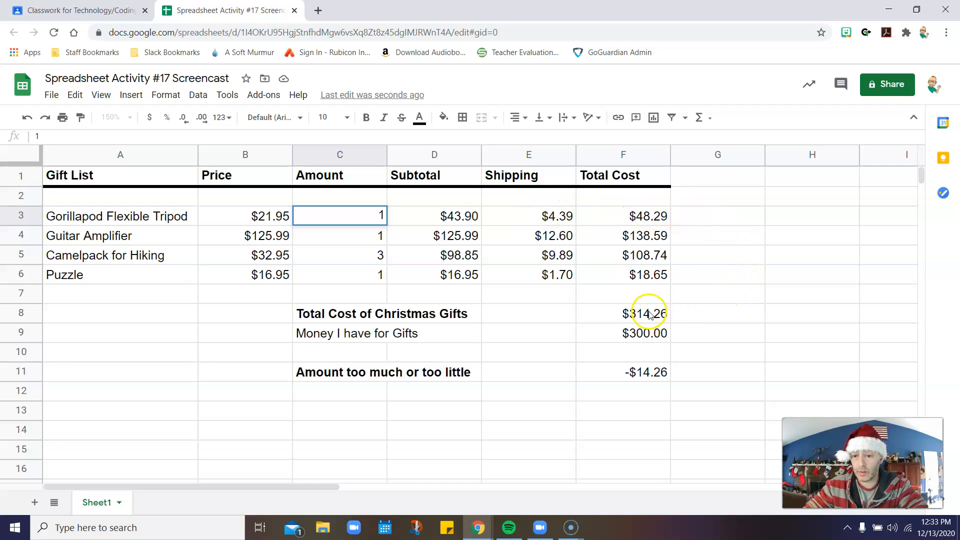
key("Return")
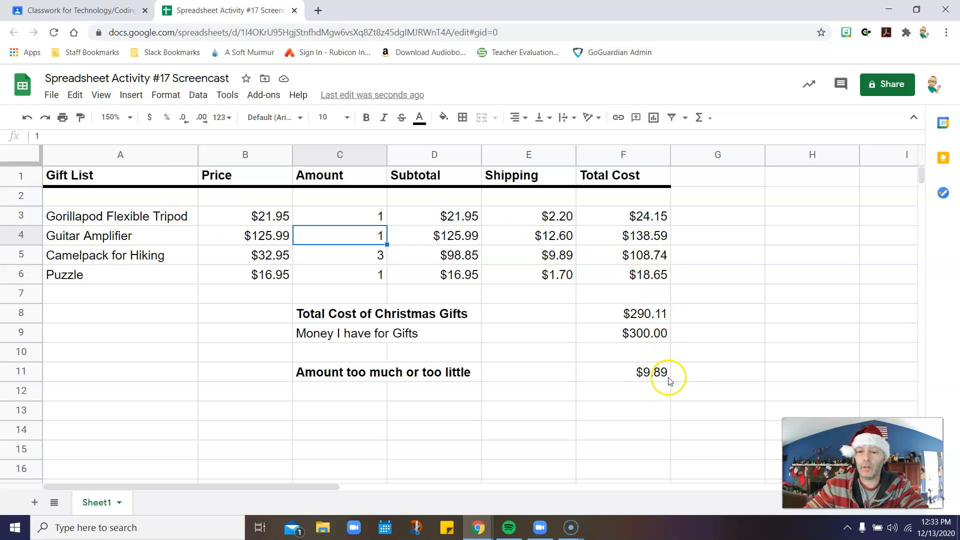
left_click(359, 215)
type("2")
key("Return")
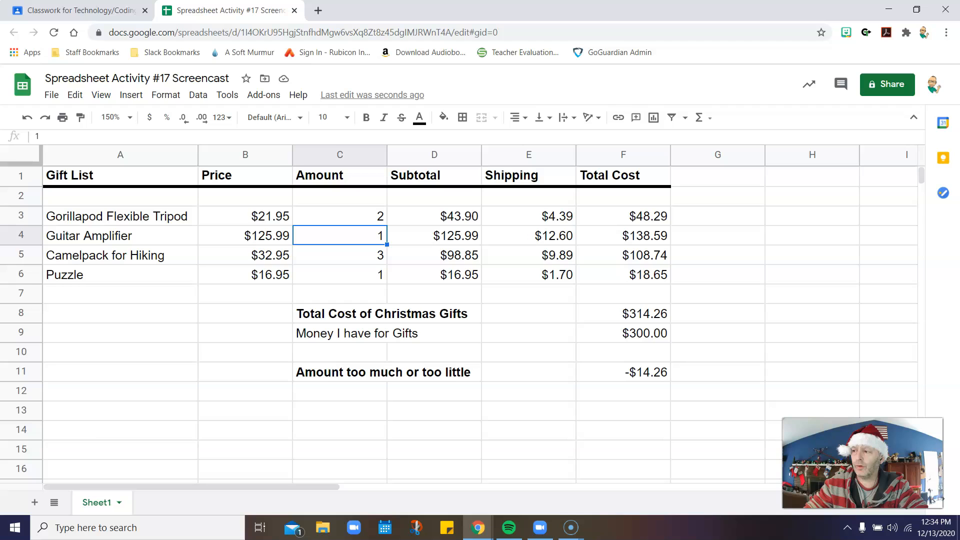
Step: Display the sheet's formulas to review all calculated cells against the entered data in A3 to C6, and switch back to values
key("ctrl+grave")
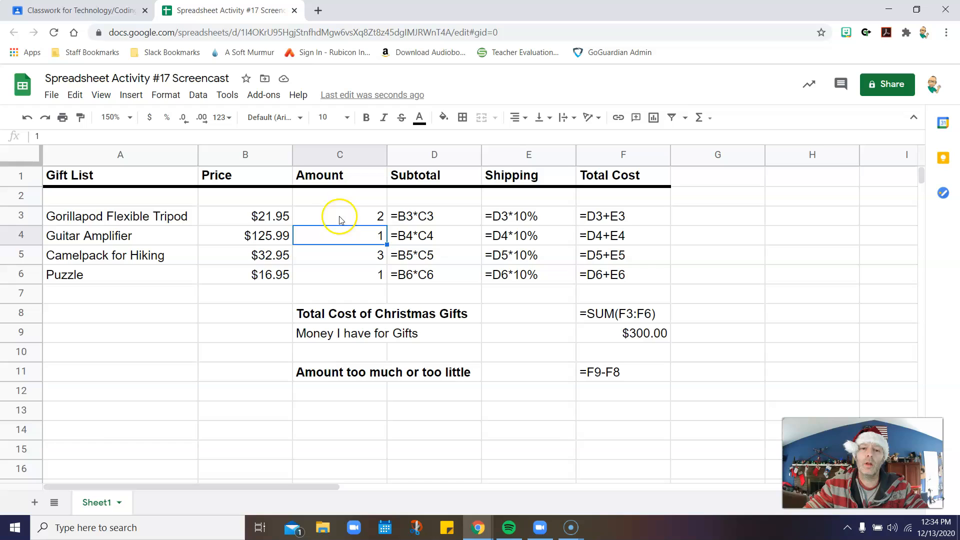
left_click(256, 212)
left_click_drag(183, 216, 313, 281)
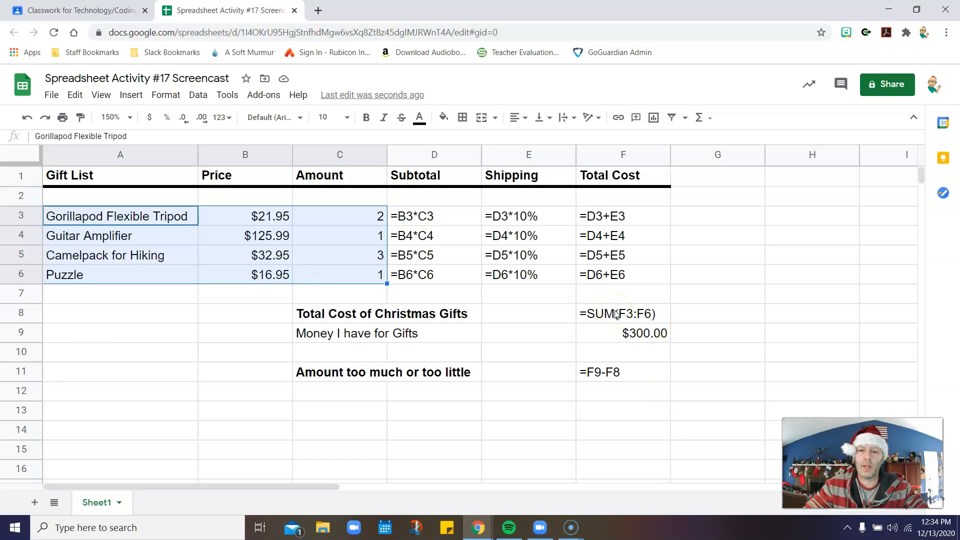
left_click(735, 278)
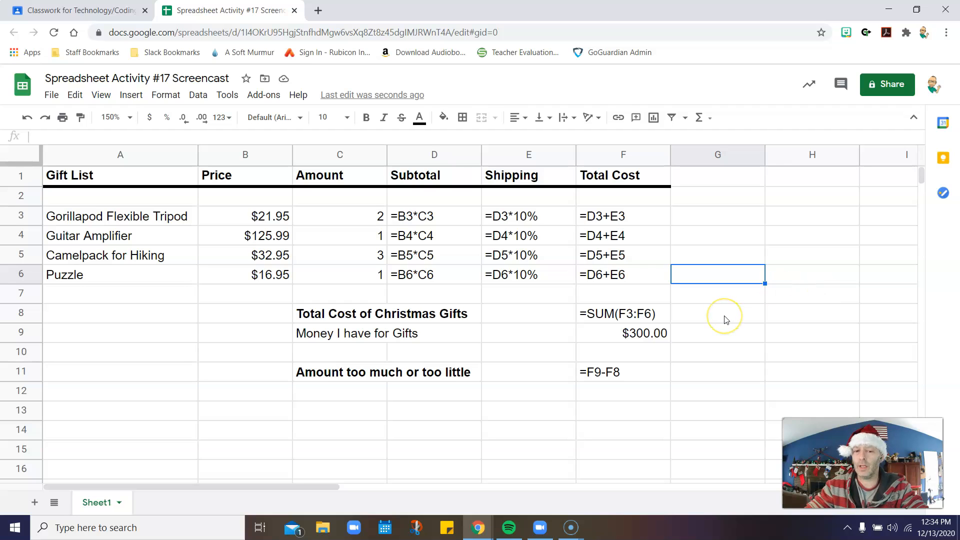
key("ctrl+grave")
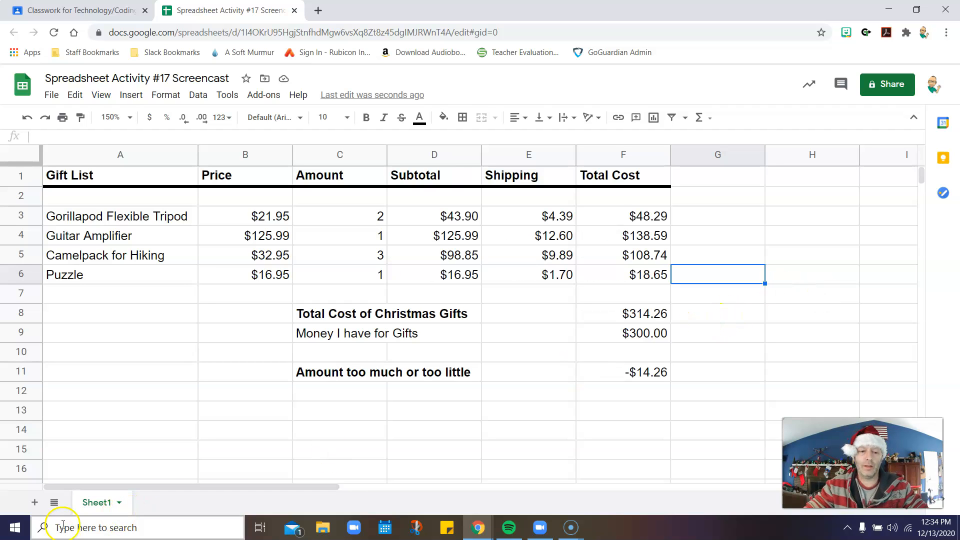